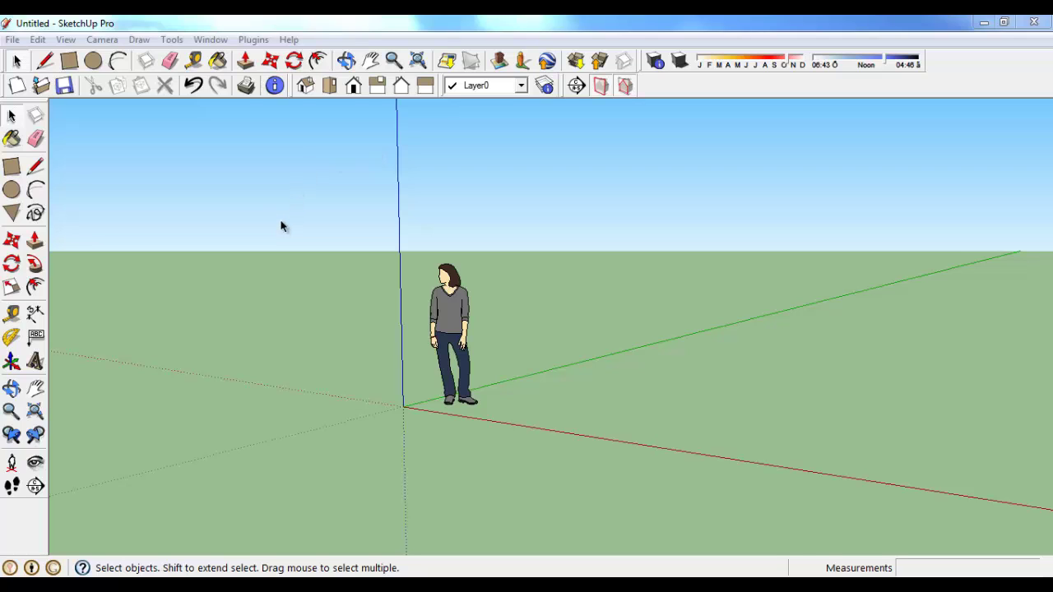
# - Show the V-Ray for SketchUp toolbar and move it over the middle of the drawing area
pyautogui.click(66, 41)
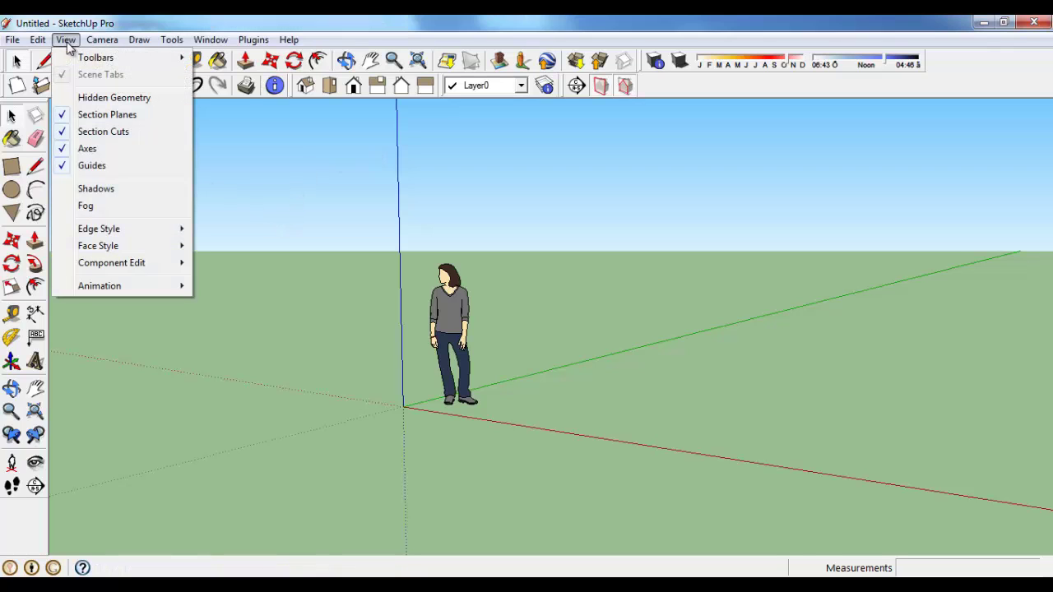
pyautogui.moveTo(90, 58)
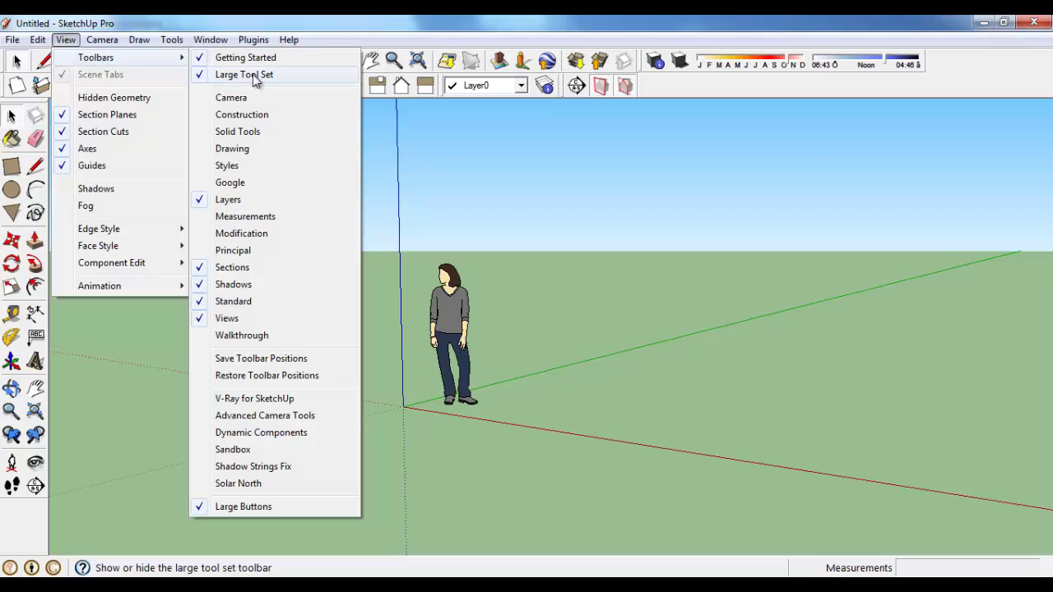
pyautogui.click(262, 400)
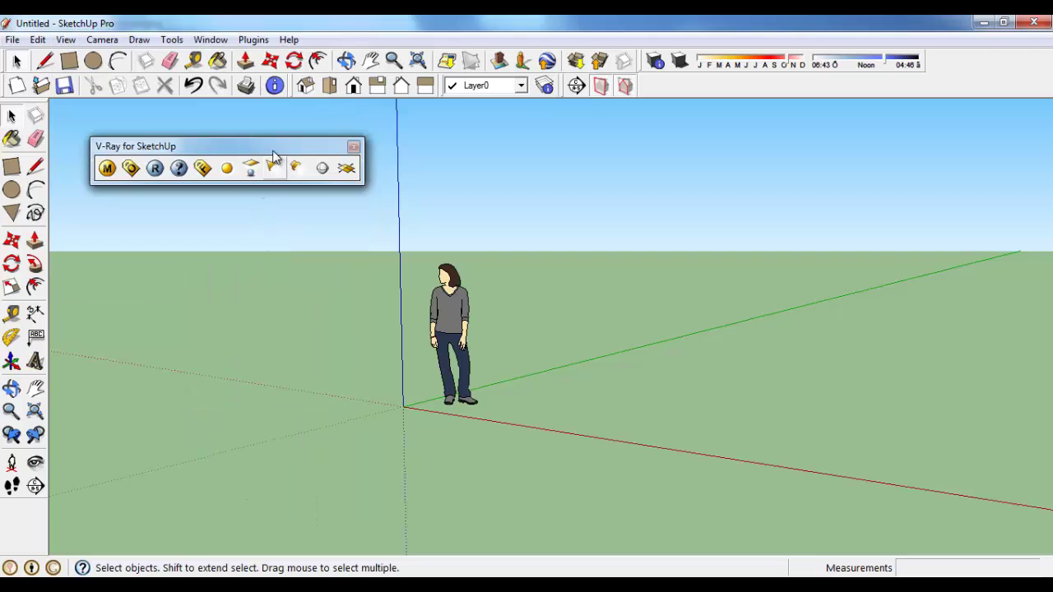
pyautogui.moveTo(272, 148); pyautogui.dragTo(352, 239)
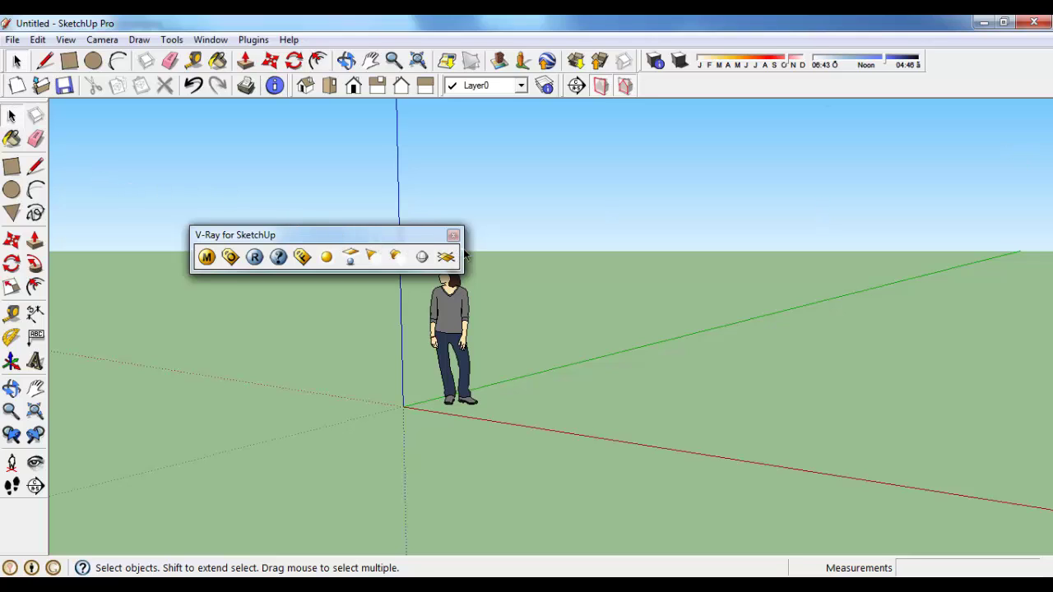
# - Try docking the V-Ray toolbar as a vertical strip beside the large tool set, and restore it to a floating horizontal bar
pyautogui.moveTo(463, 255); pyautogui.dragTo(185, 278)
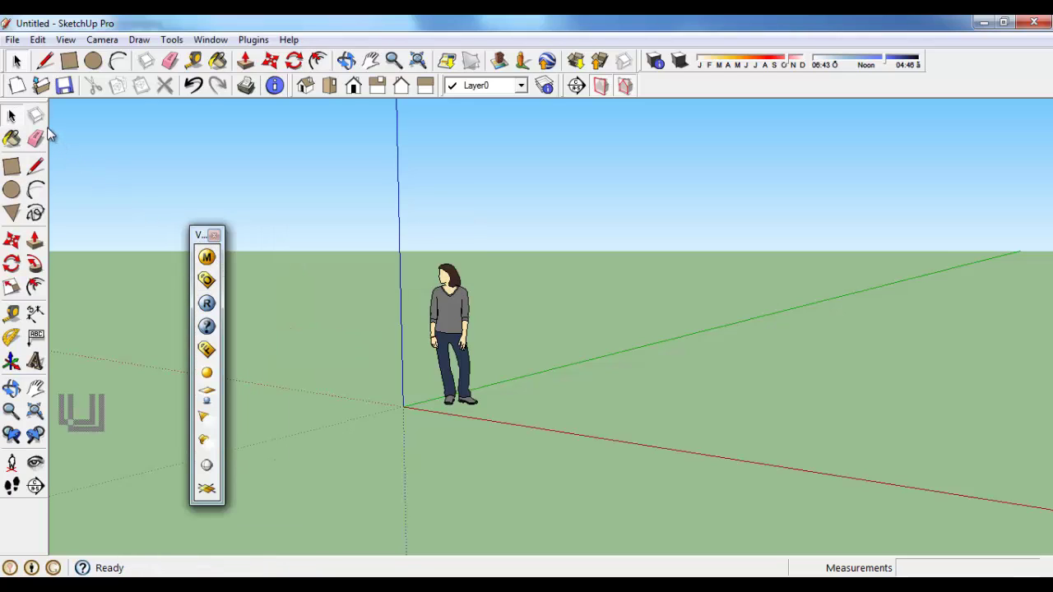
pyautogui.moveTo(47, 128); pyautogui.dragTo(62, 103)
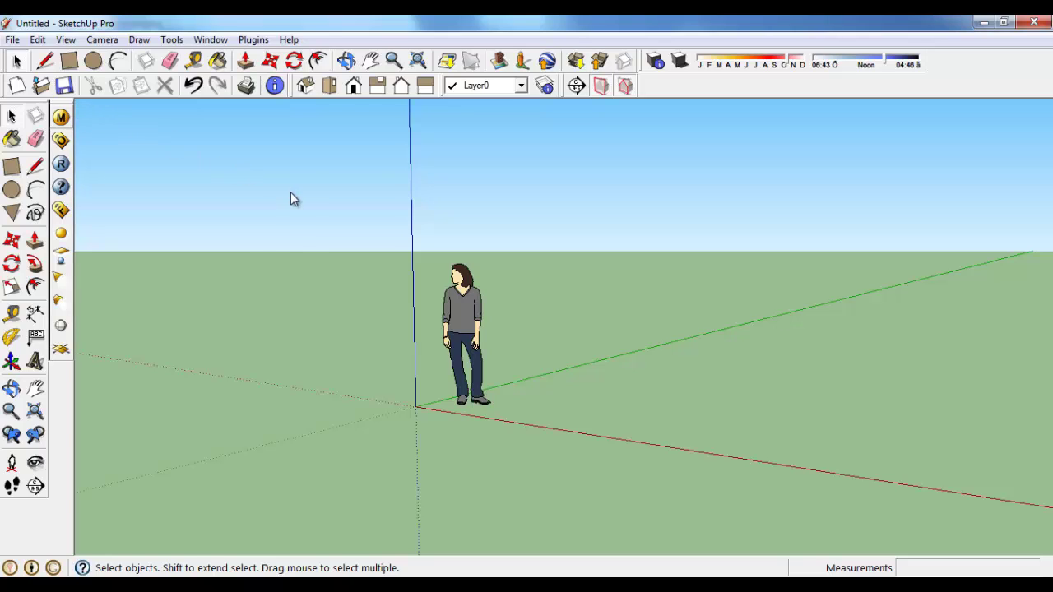
pyautogui.moveTo(290, 199); pyautogui.dragTo(292, 198)
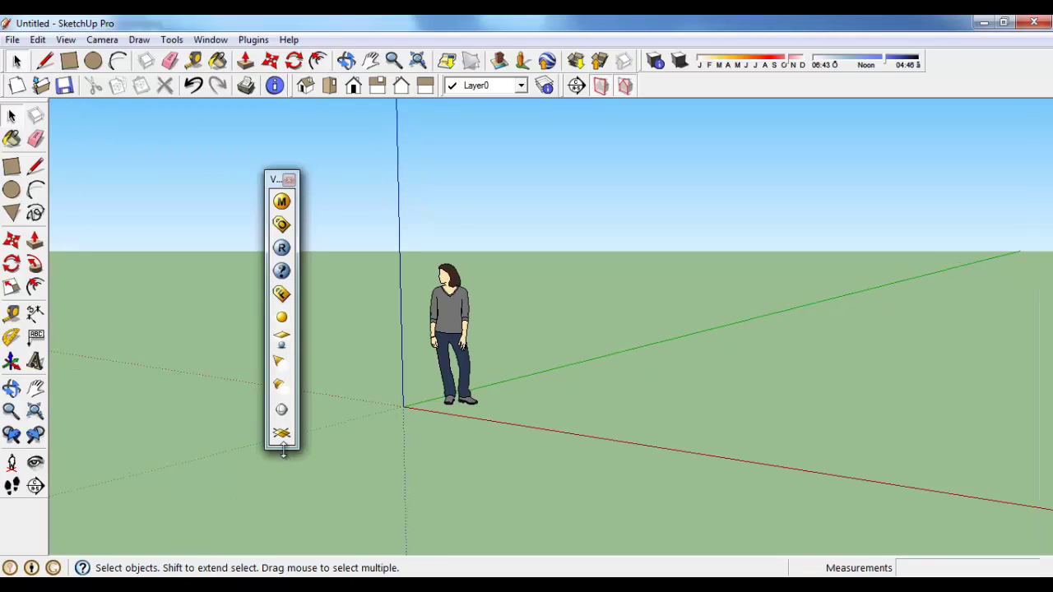
pyautogui.moveTo(283, 450); pyautogui.dragTo(287, 141)
pyautogui.moveTo(209, 148); pyautogui.dragTo(208, 145)
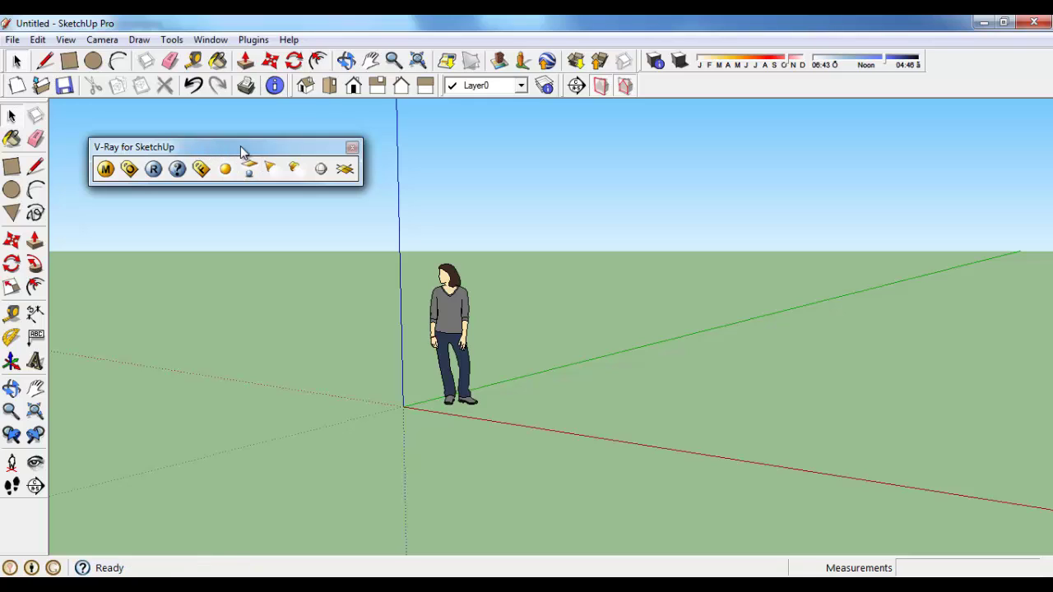
pyautogui.moveTo(244, 151); pyautogui.dragTo(251, 148)
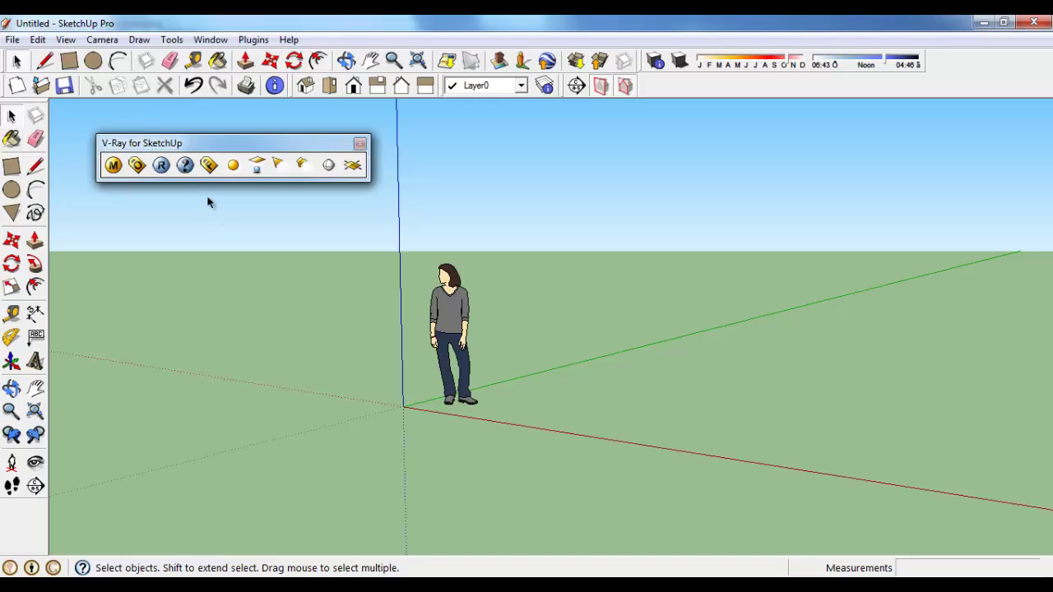
pyautogui.moveTo(143, 145); pyautogui.dragTo(163, 148)
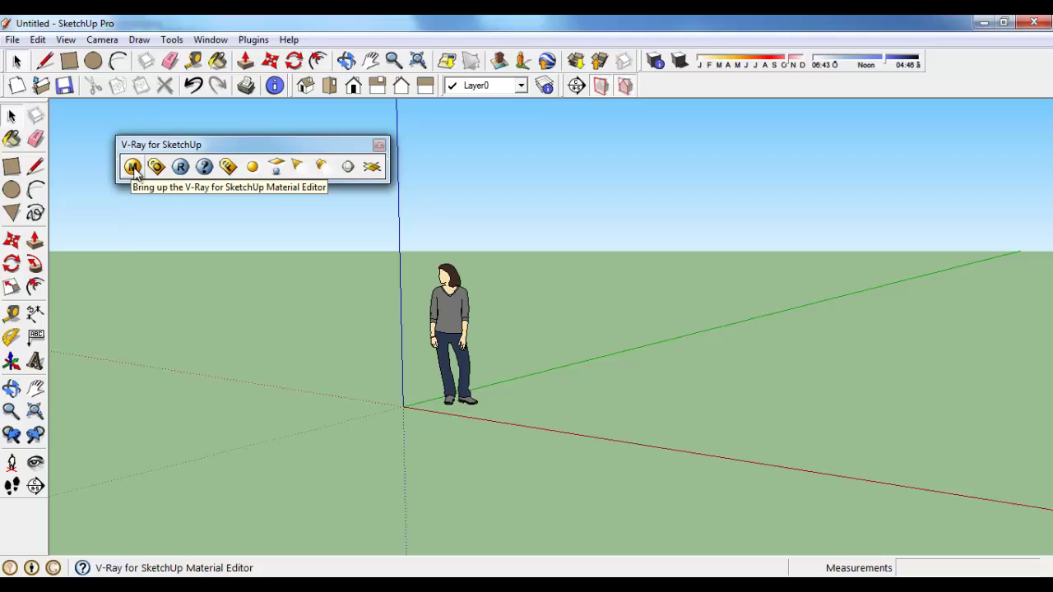
# - Open the V-Ray Material Editor, reposition its window, and collapse the Scene Materials list
pyautogui.click(133, 167)
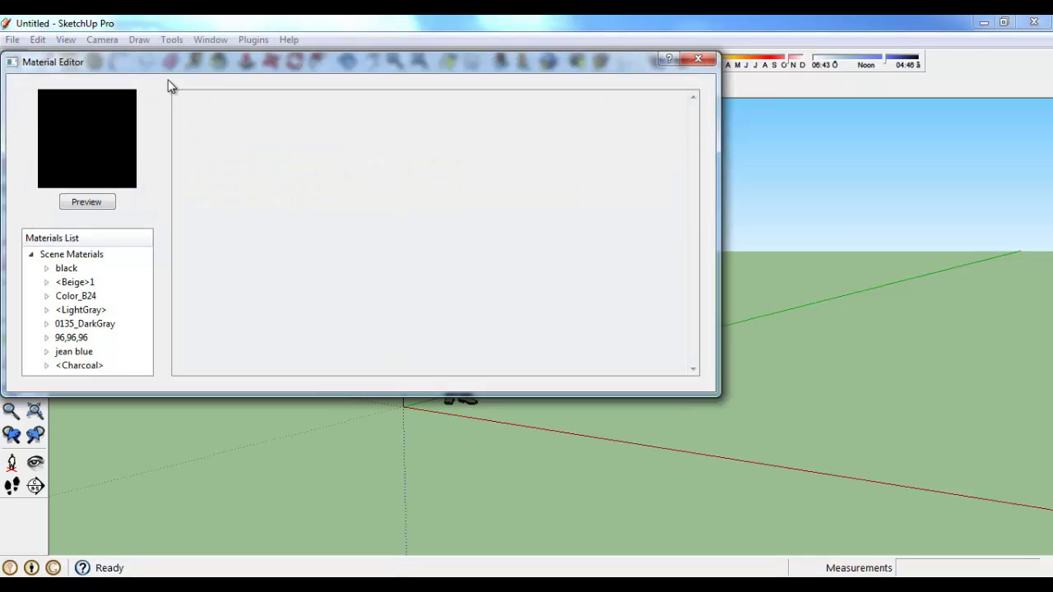
pyautogui.moveTo(192, 76); pyautogui.dragTo(451, 186)
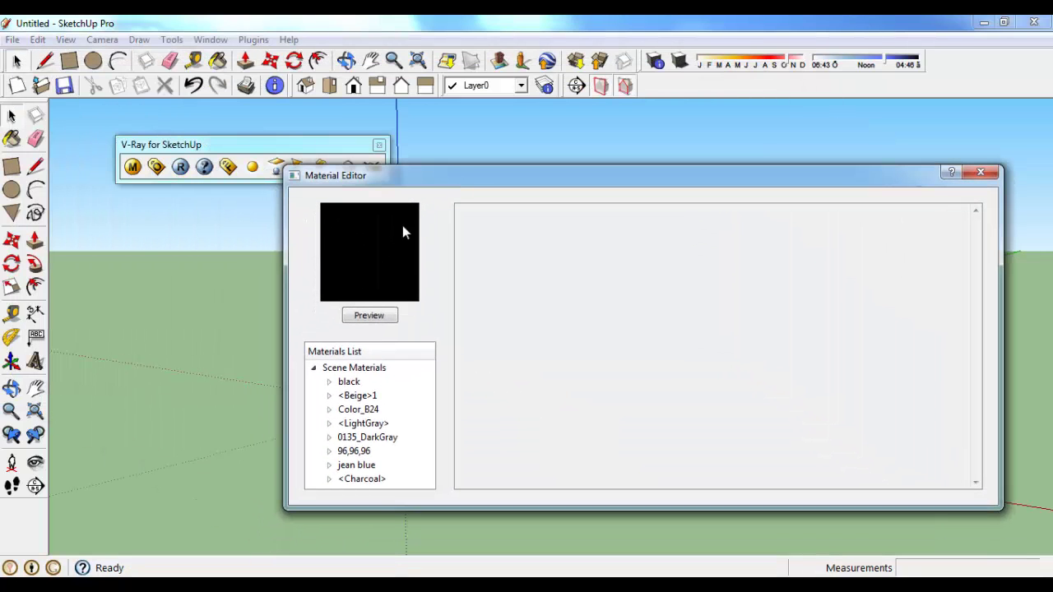
pyautogui.click(314, 369)
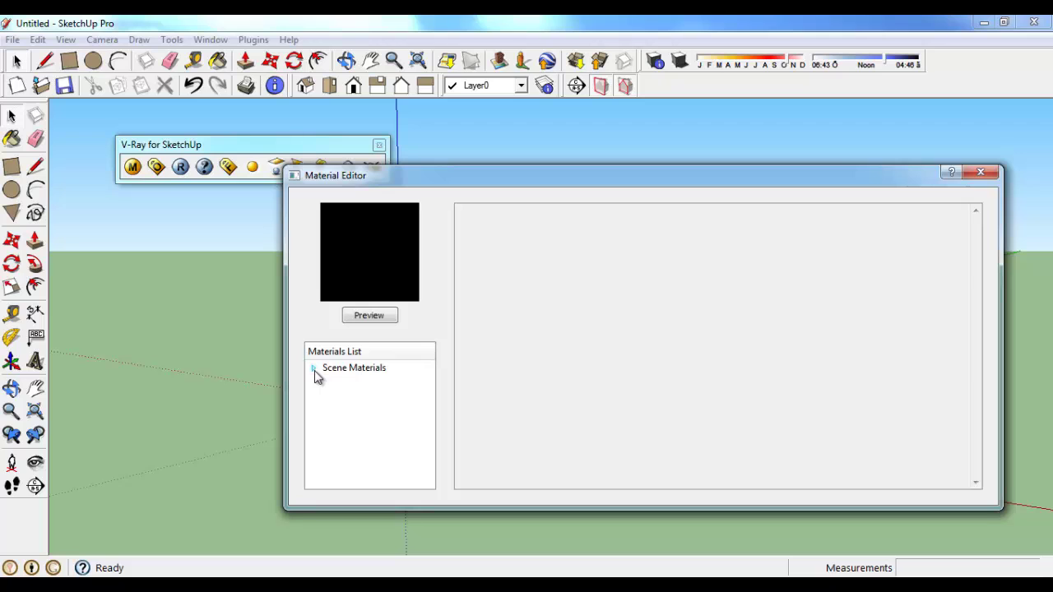
pyautogui.moveTo(513, 178); pyautogui.dragTo(439, 202)
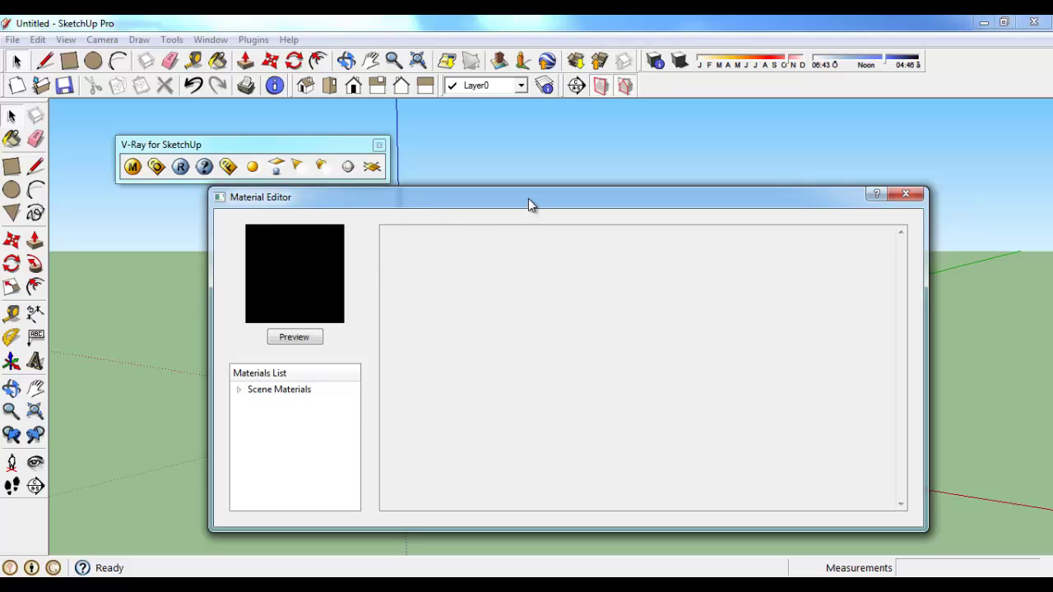
pyautogui.moveTo(528, 199); pyautogui.dragTo(488, 207)
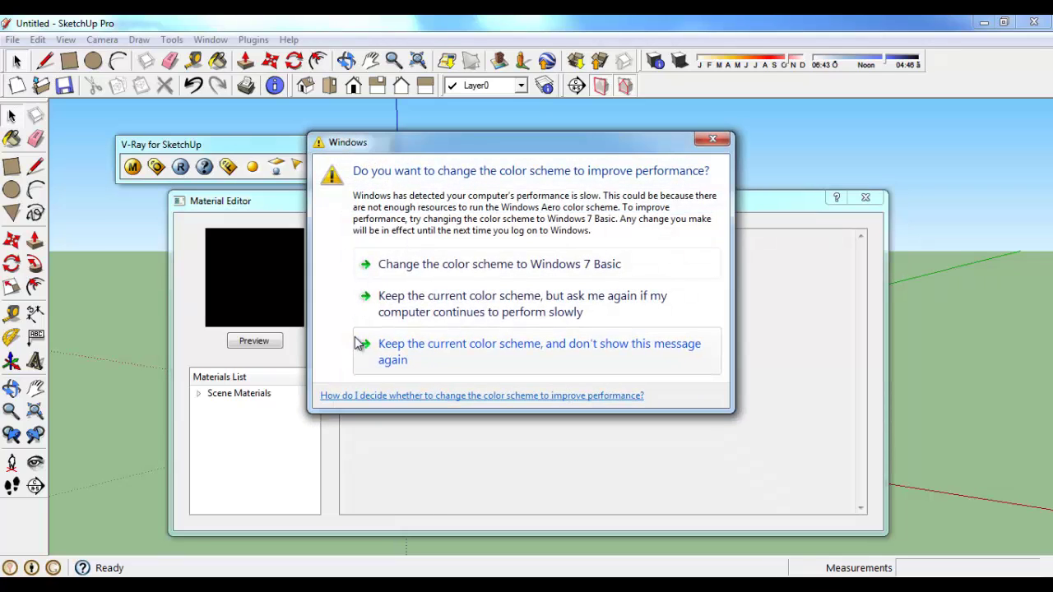
# - Dismiss the Windows color scheme prompt without choosing an option and close the Material Editor
pyautogui.click(698, 144)
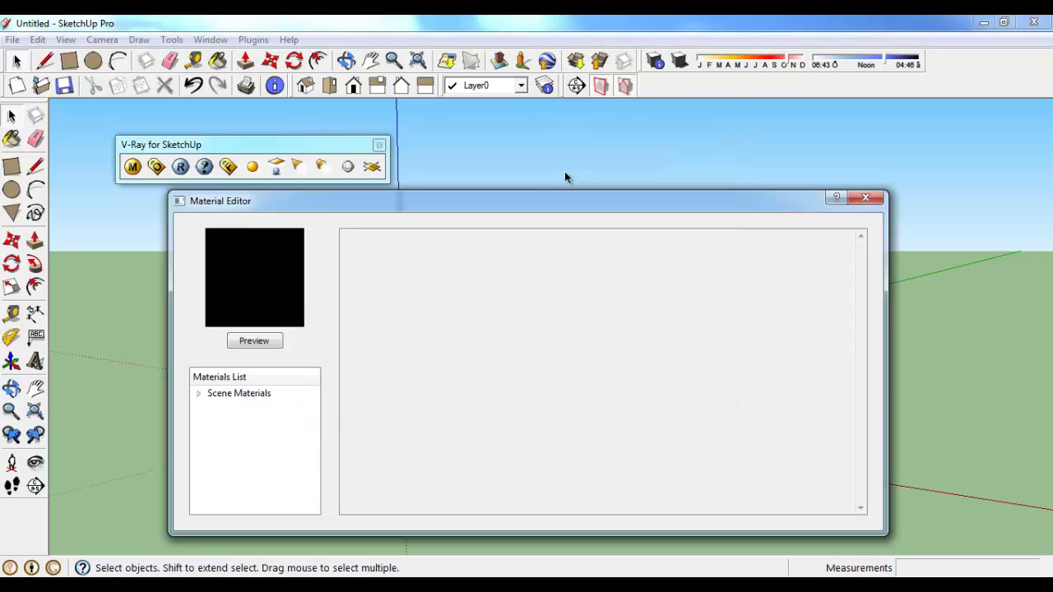
pyautogui.moveTo(441, 207); pyautogui.dragTo(427, 210)
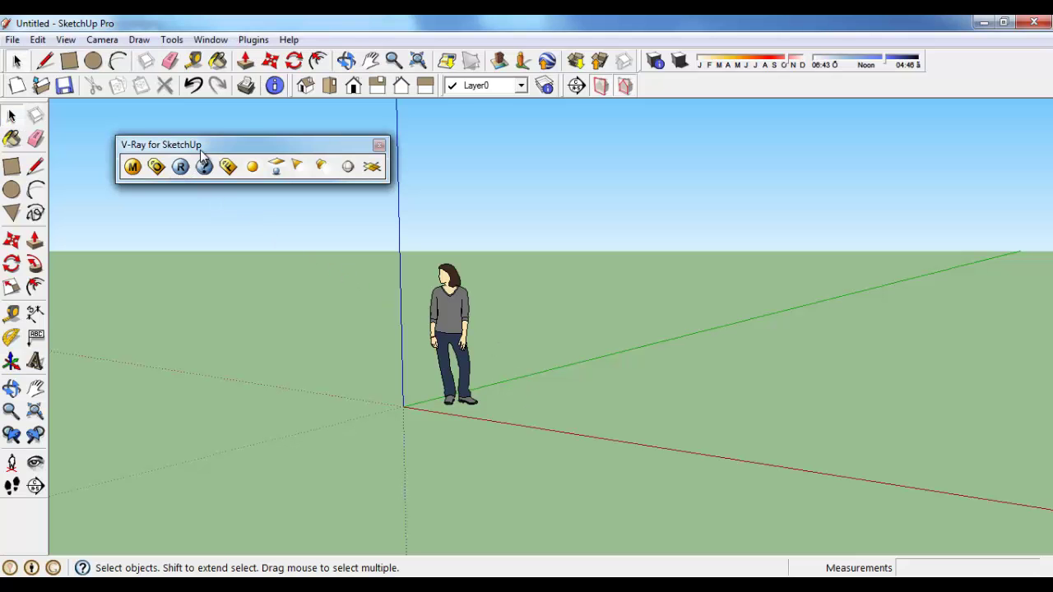
# - Open the V-Ray render options, enlarge the window so all sections fit, and place it clear of the V-Ray toolbar
pyautogui.moveTo(226, 153)
pyautogui.mouseDown()
pyautogui.moveTo(249, 153)
pyautogui.moveTo(241, 163)
pyautogui.mouseUp()
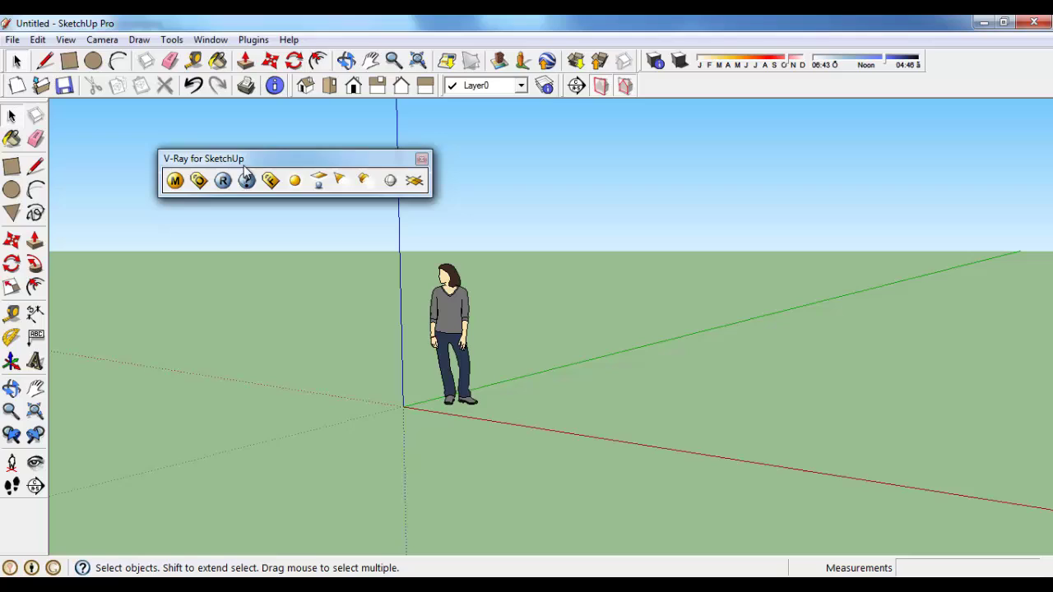
pyautogui.click(200, 183)
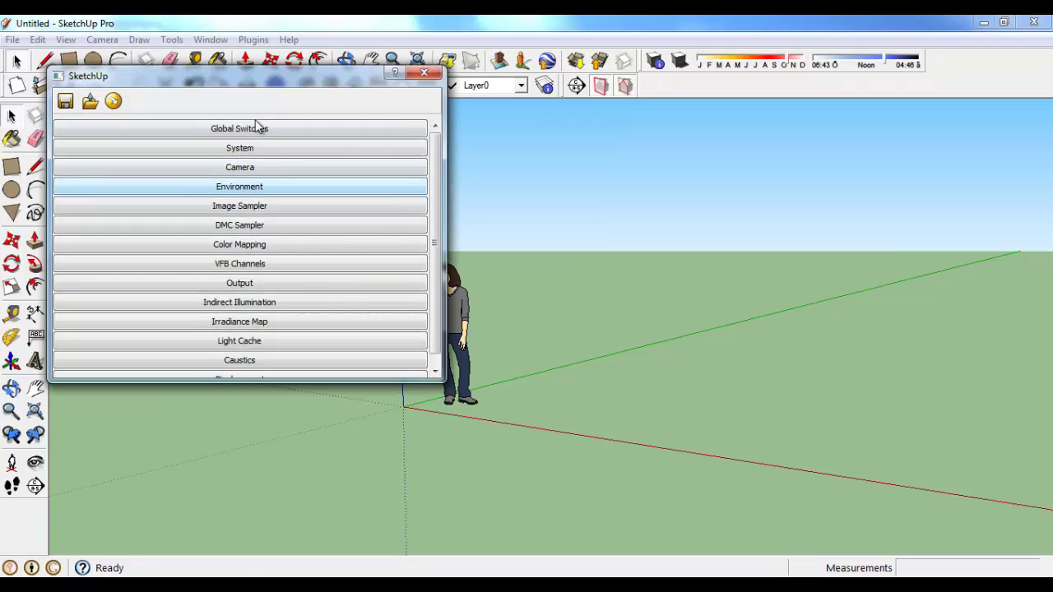
pyautogui.moveTo(259, 84); pyautogui.dragTo(429, 100)
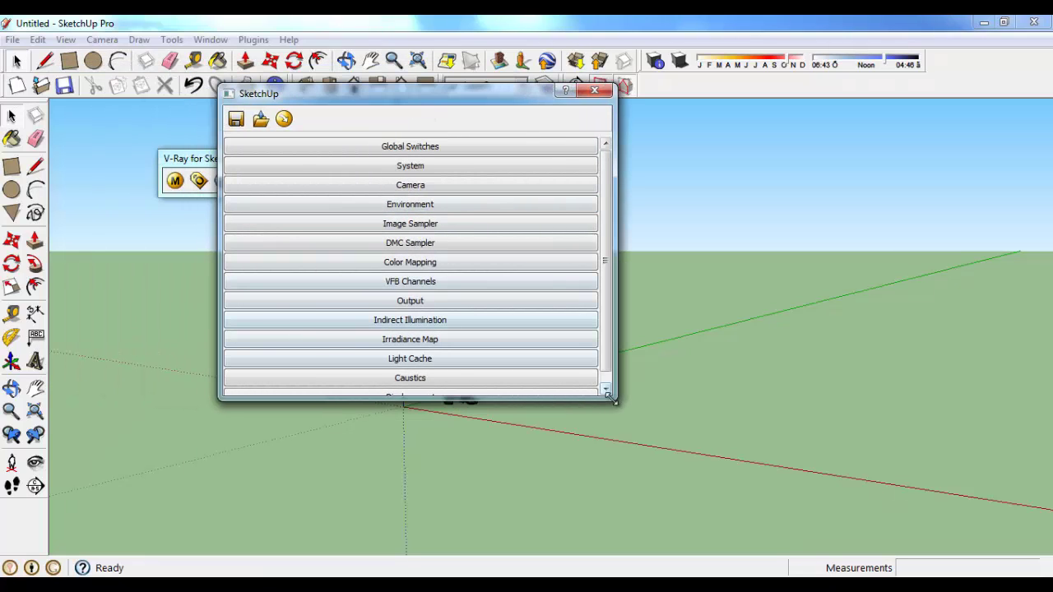
pyautogui.moveTo(616, 400); pyautogui.dragTo(707, 485)
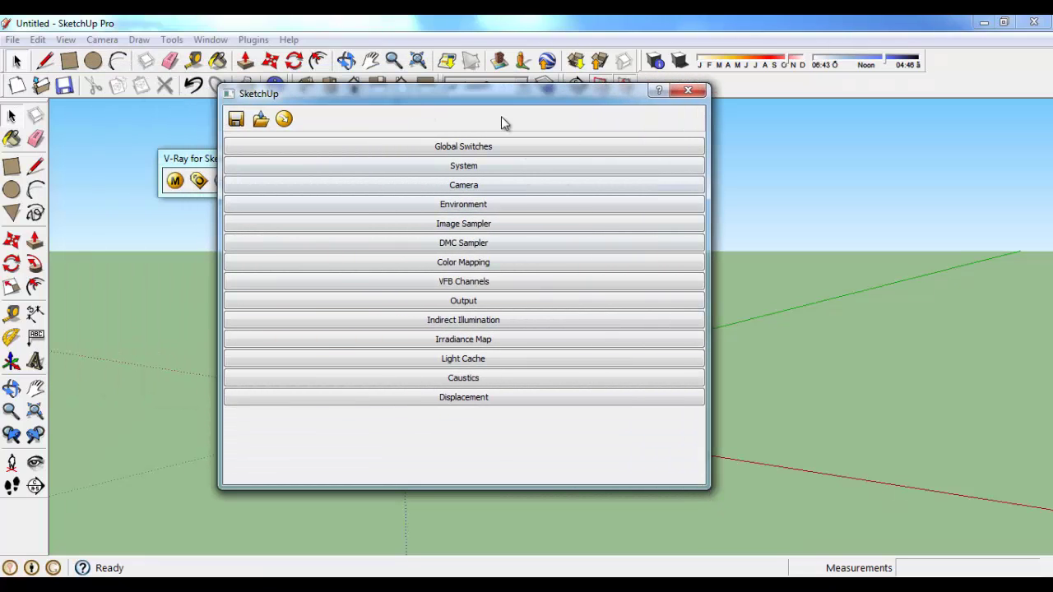
pyautogui.moveTo(498, 98); pyautogui.dragTo(724, 104)
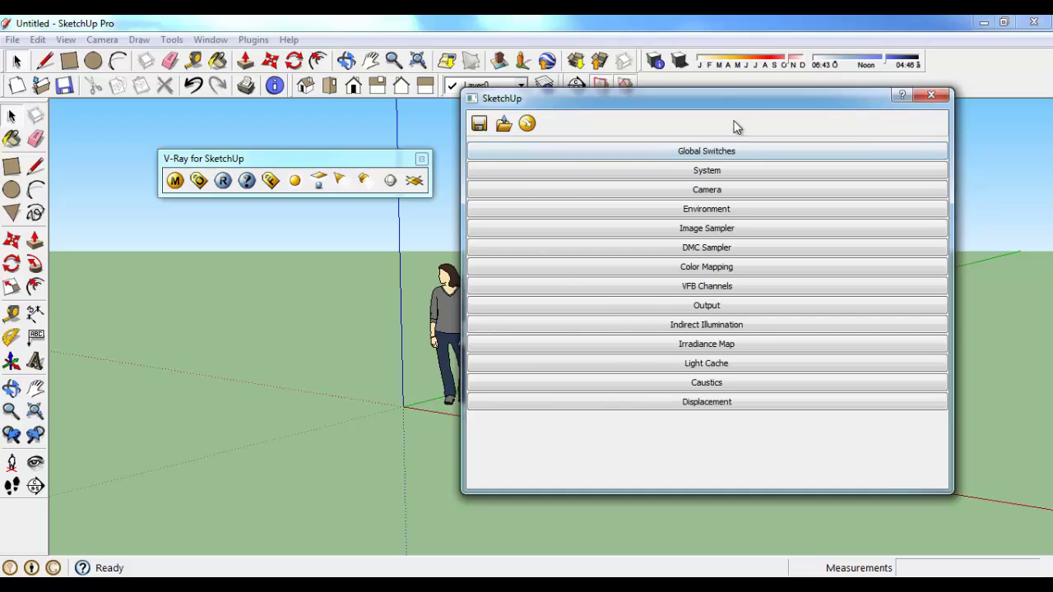
pyautogui.moveTo(734, 109); pyautogui.dragTo(726, 120)
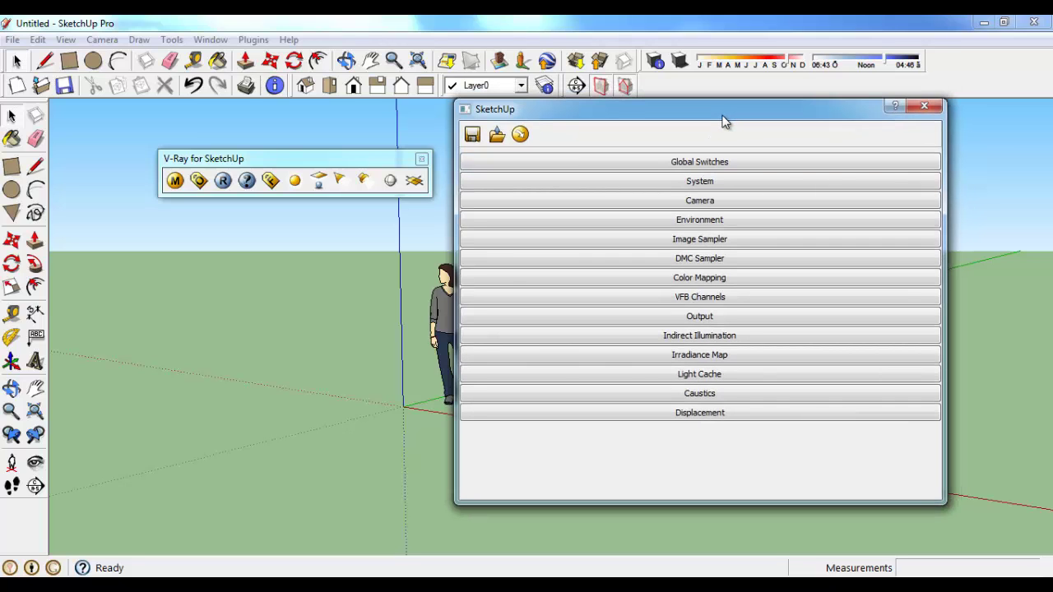
# - Examine the Environment, Global Switches and System sections of the V-Ray options, collapsing each one after viewing
pyautogui.click(717, 221)
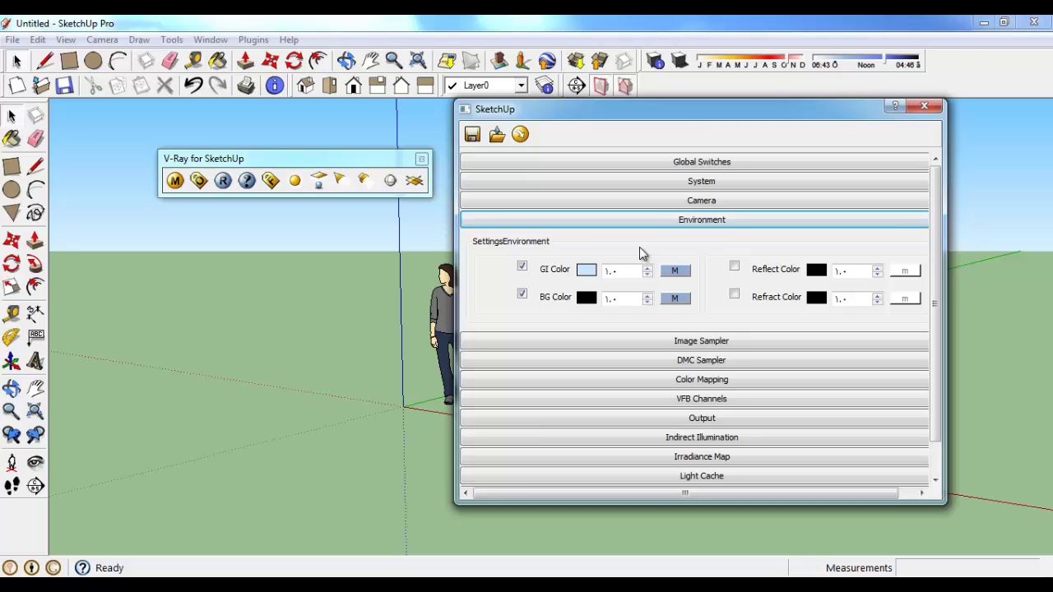
pyautogui.click(656, 220)
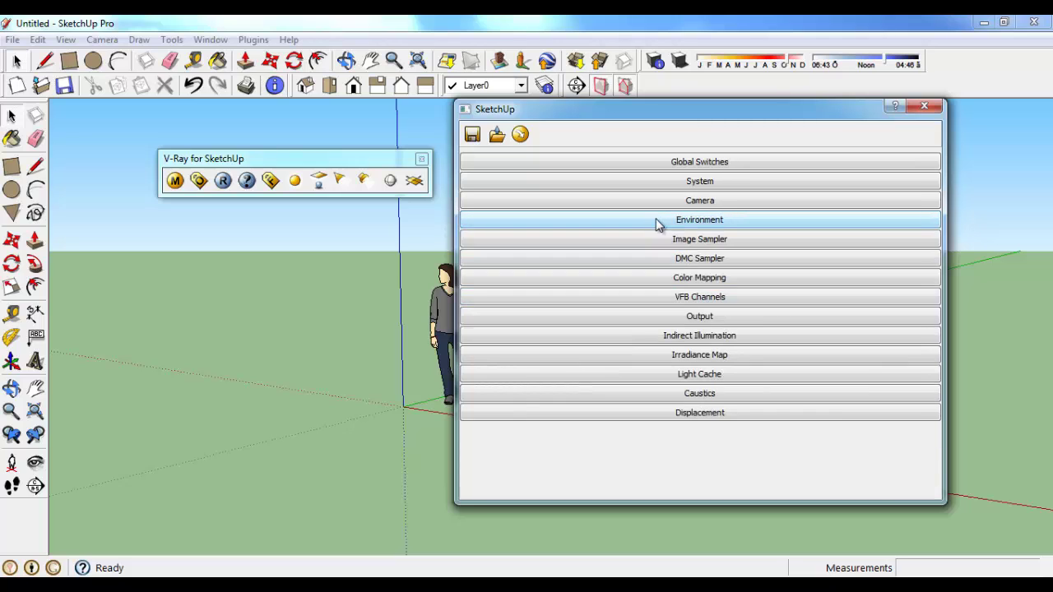
pyautogui.click(723, 166)
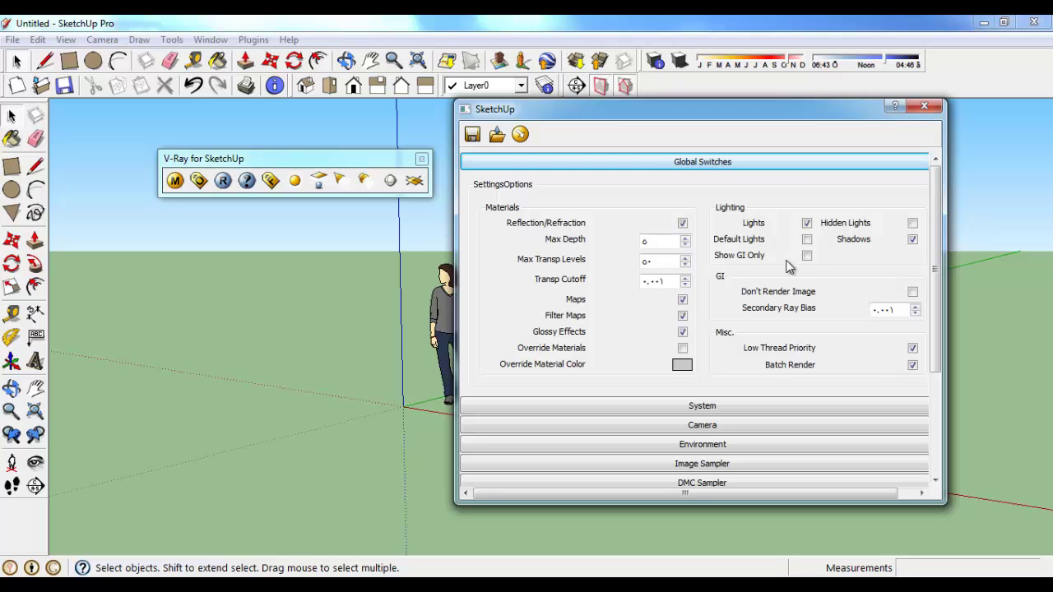
pyautogui.click(694, 162)
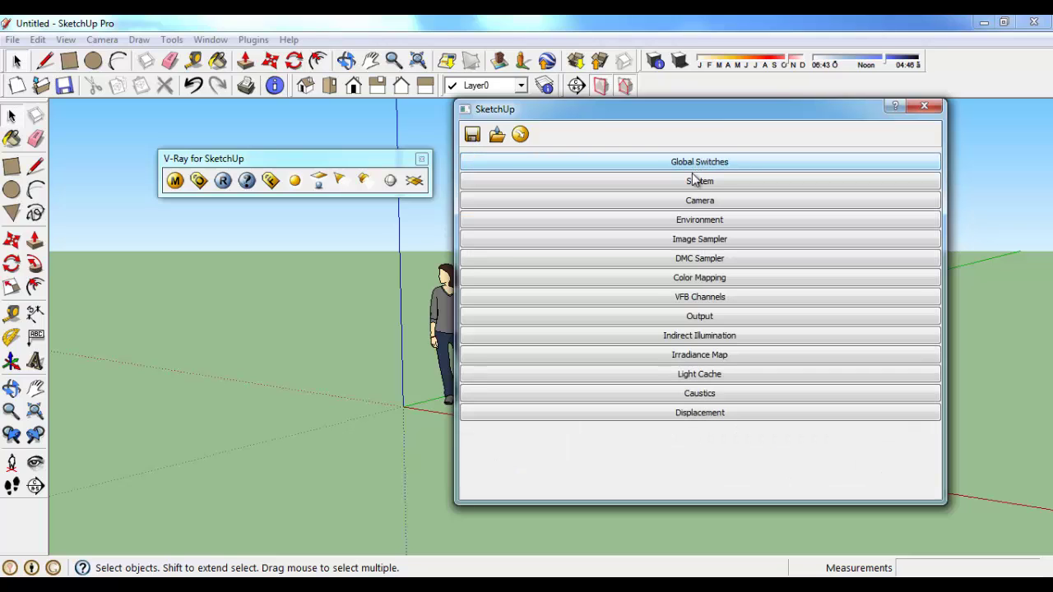
pyautogui.click(702, 182)
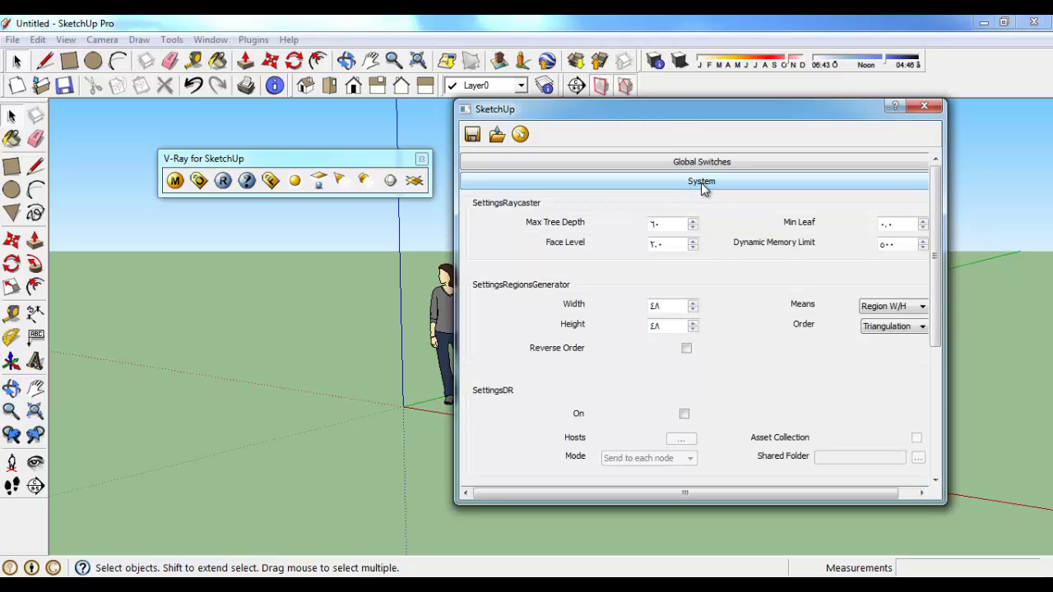
pyautogui.click(701, 183)
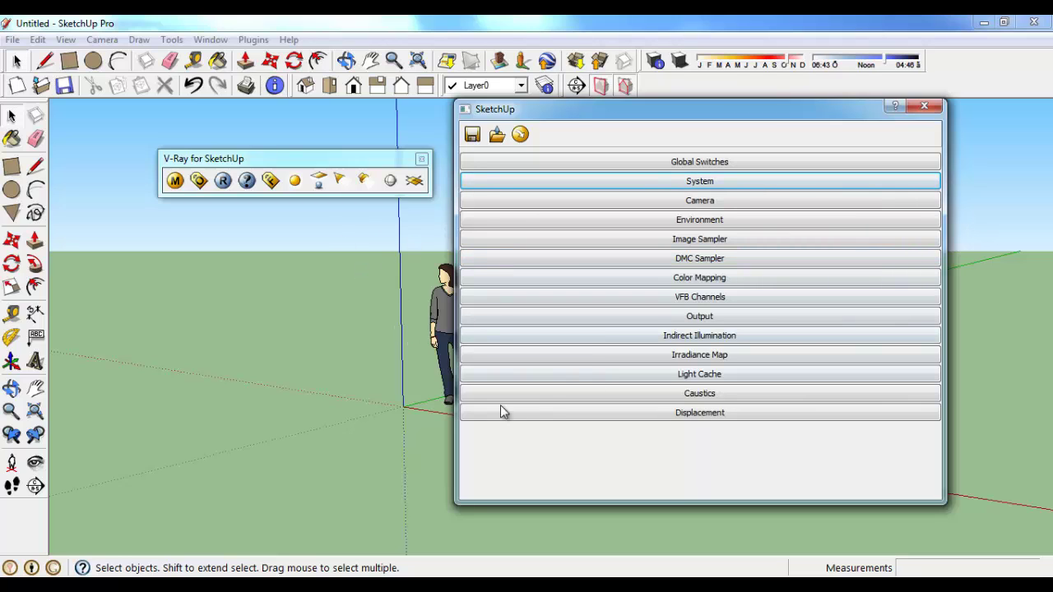
# - Begin saving the V-Ray options under the file name 123 in the Options folder, and cancel without saving
pyautogui.click(472, 136)
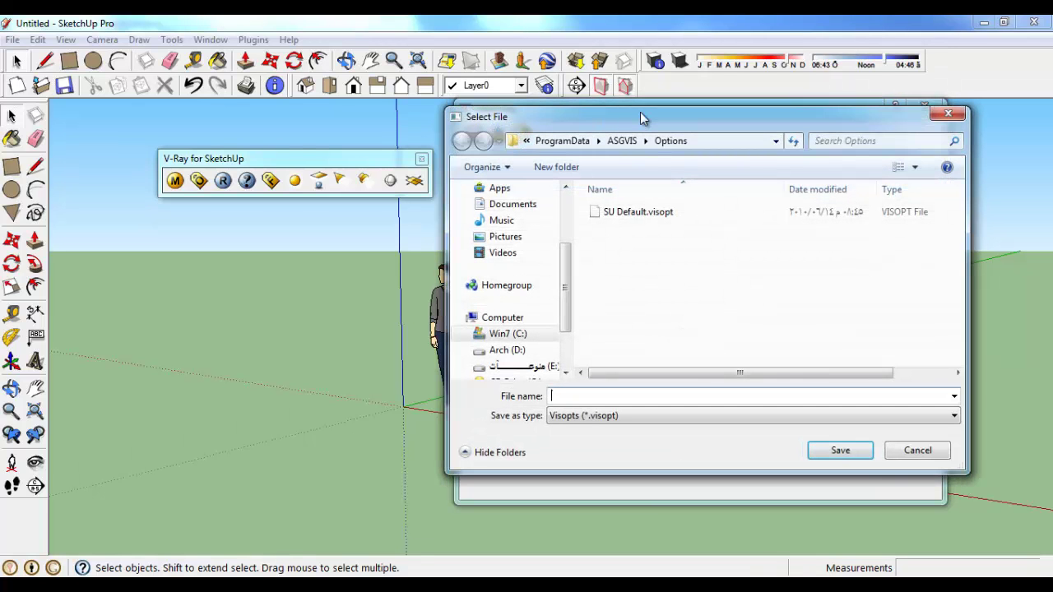
pyautogui.moveTo(645, 115); pyautogui.dragTo(384, 175)
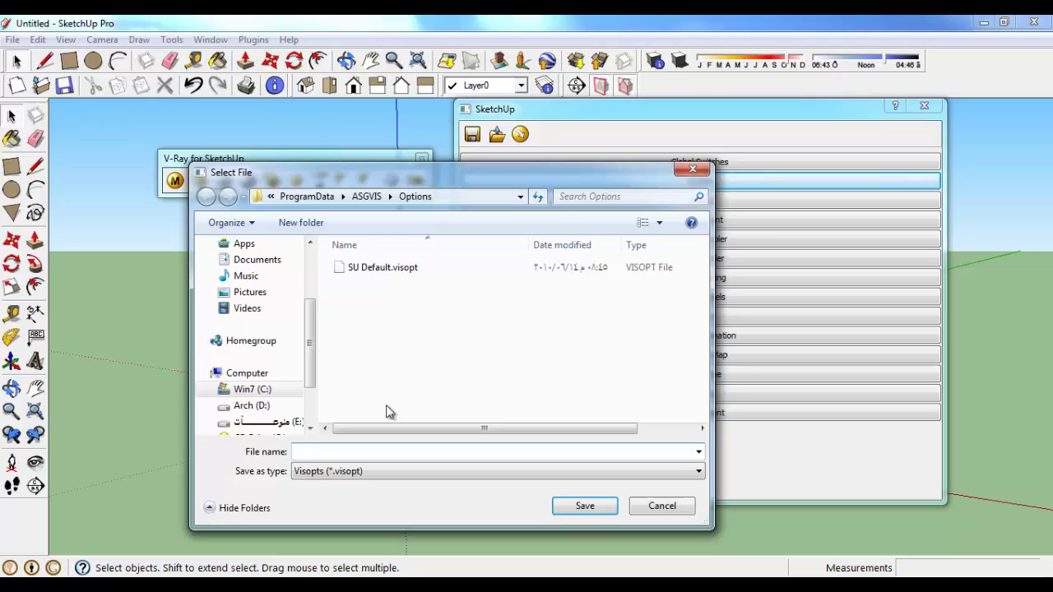
pyautogui.moveTo(403, 177); pyautogui.dragTo(552, 152)
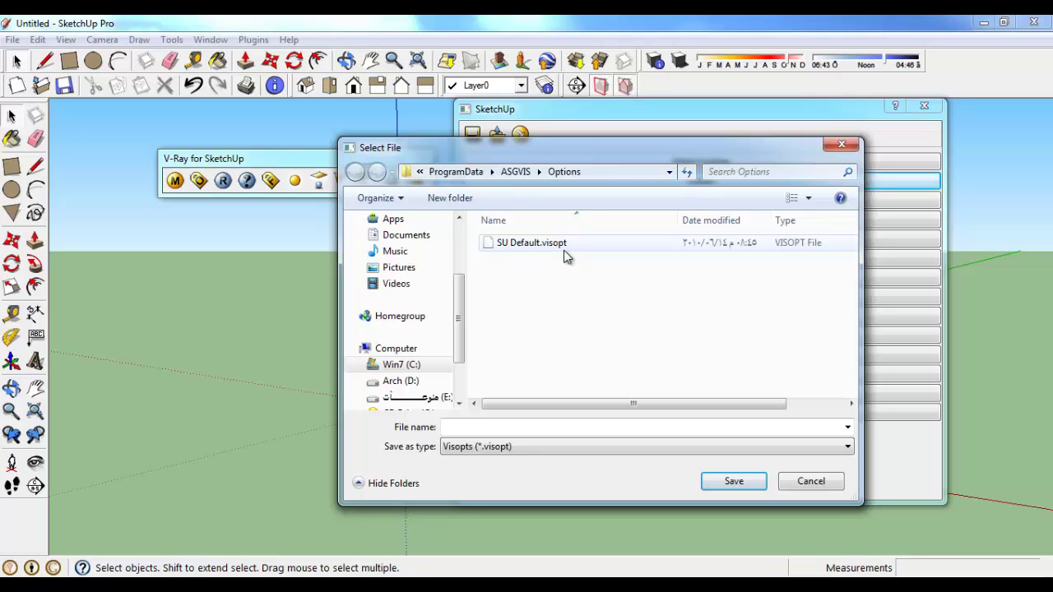
pyautogui.click(499, 428)
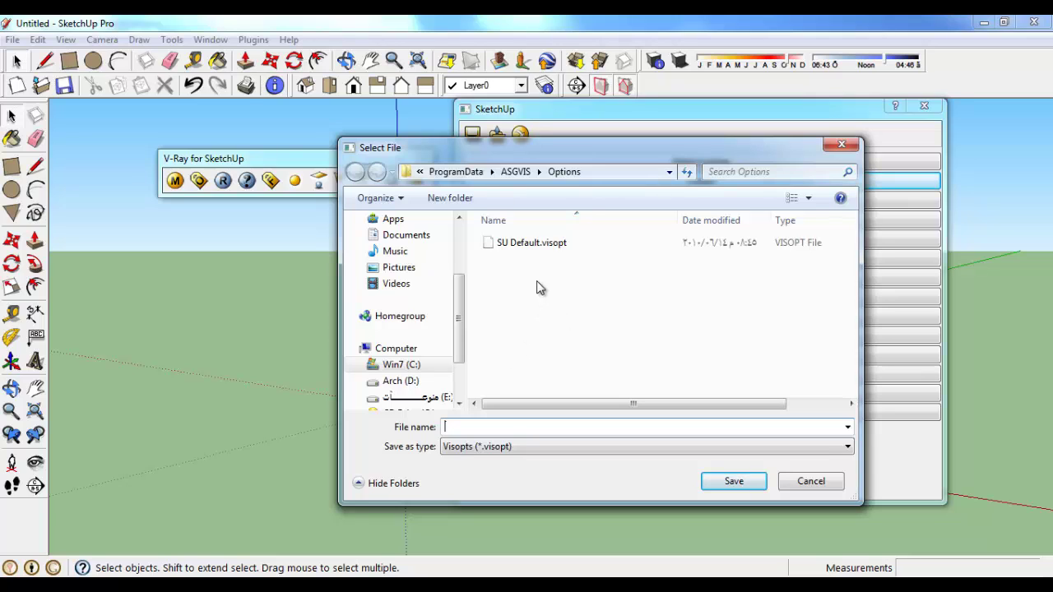
pyautogui.click(529, 245)
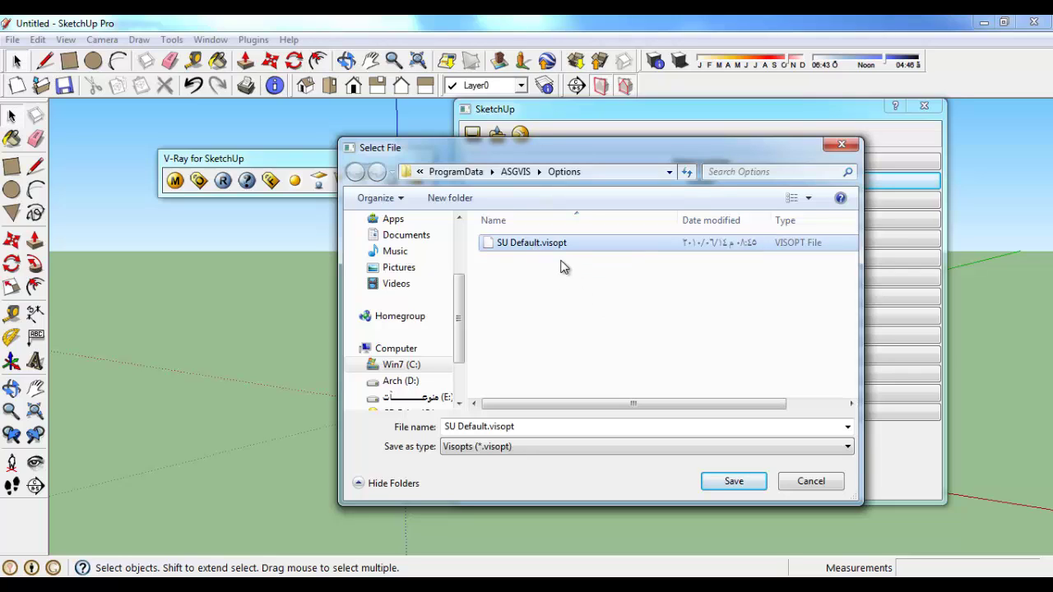
pyautogui.click(593, 426)
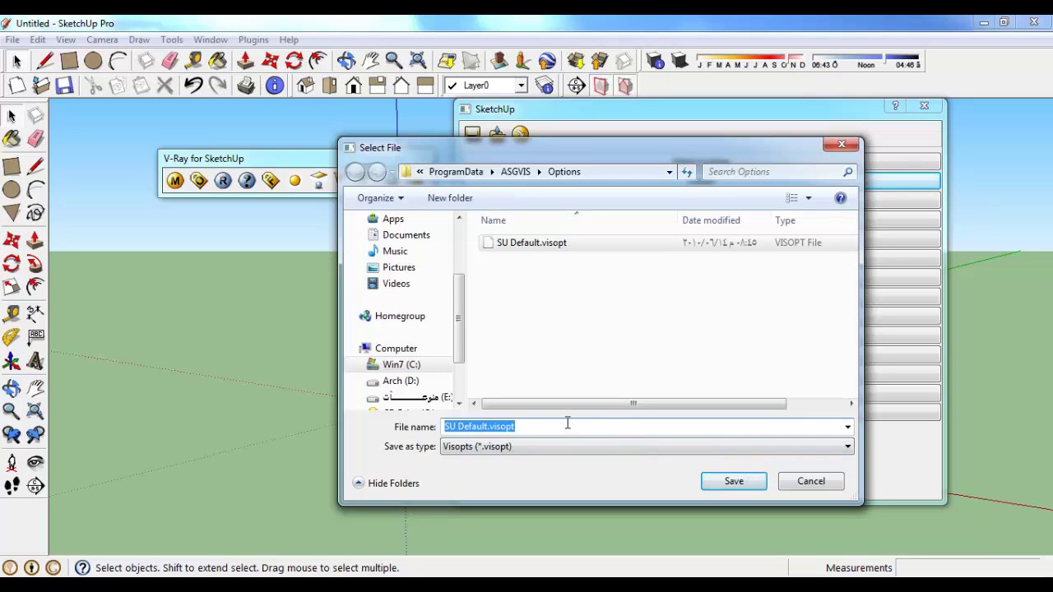
pyautogui.write('123')
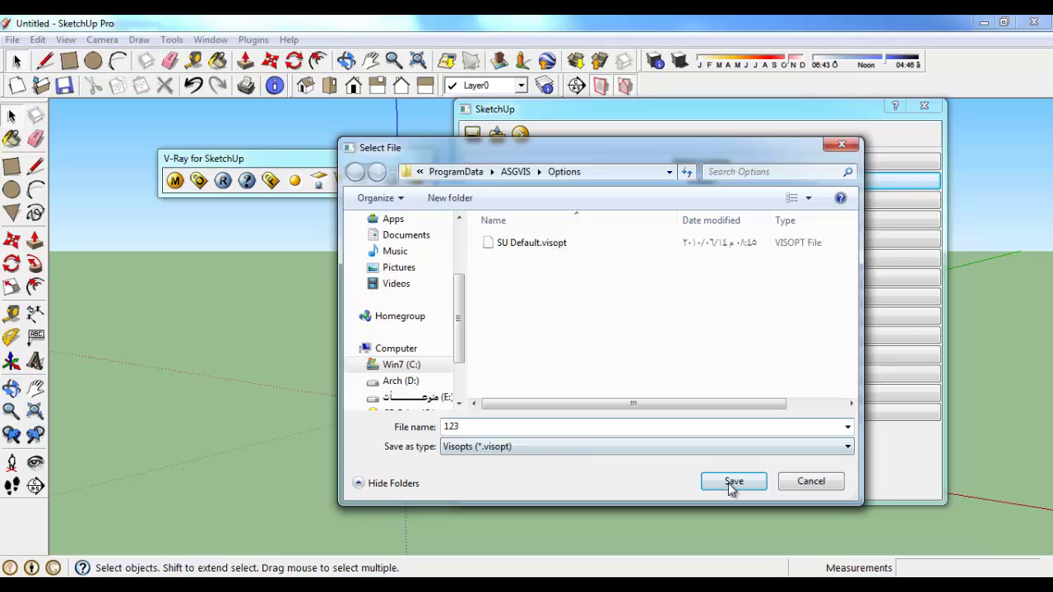
pyautogui.click(808, 481)
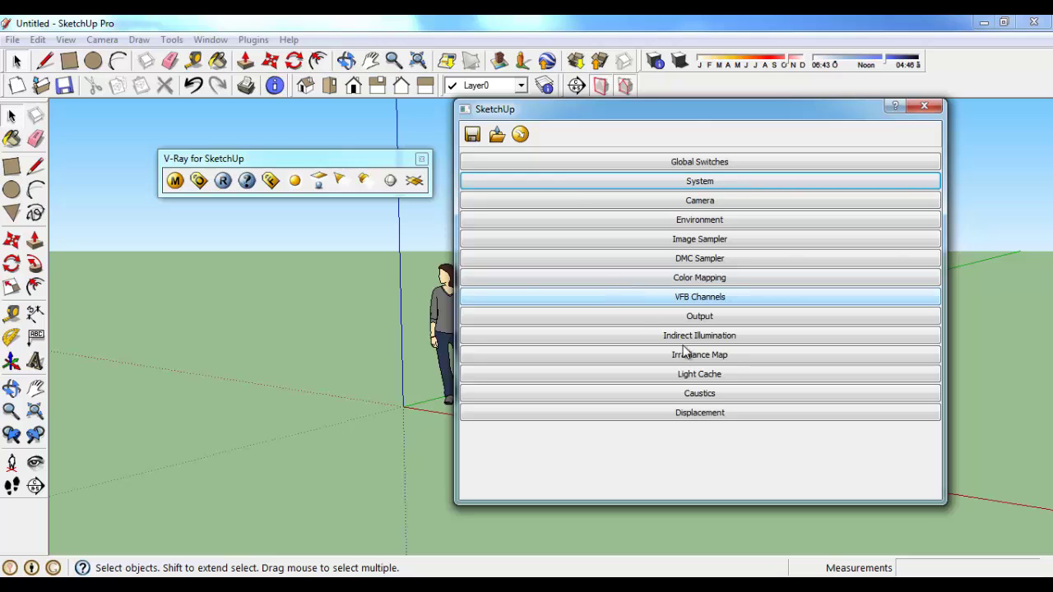
# - Load the V-Ray options from the file SU Default.visopt
pyautogui.click(498, 134)
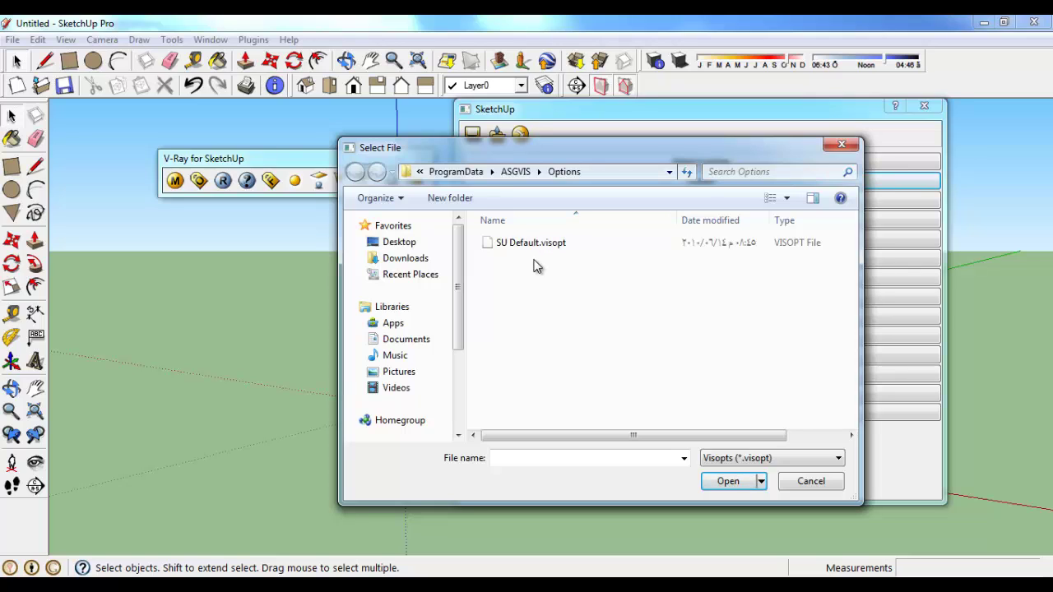
pyautogui.click(532, 243)
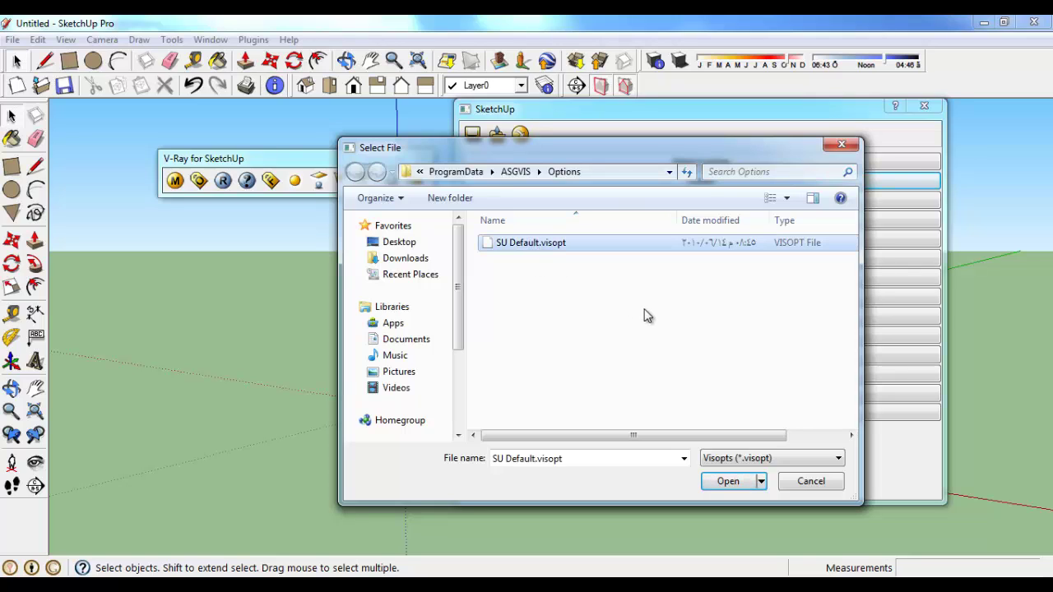
pyautogui.click(724, 482)
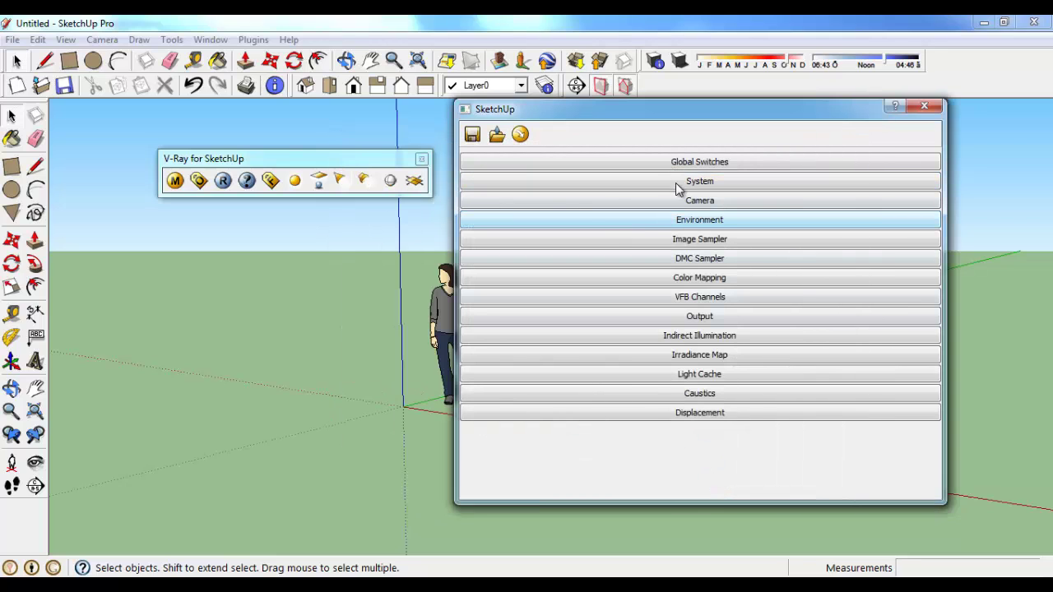
# - Examine the Environment and DMC Sampler sections of the V-Ray options, collapsing each one after viewing
pyautogui.click(698, 222)
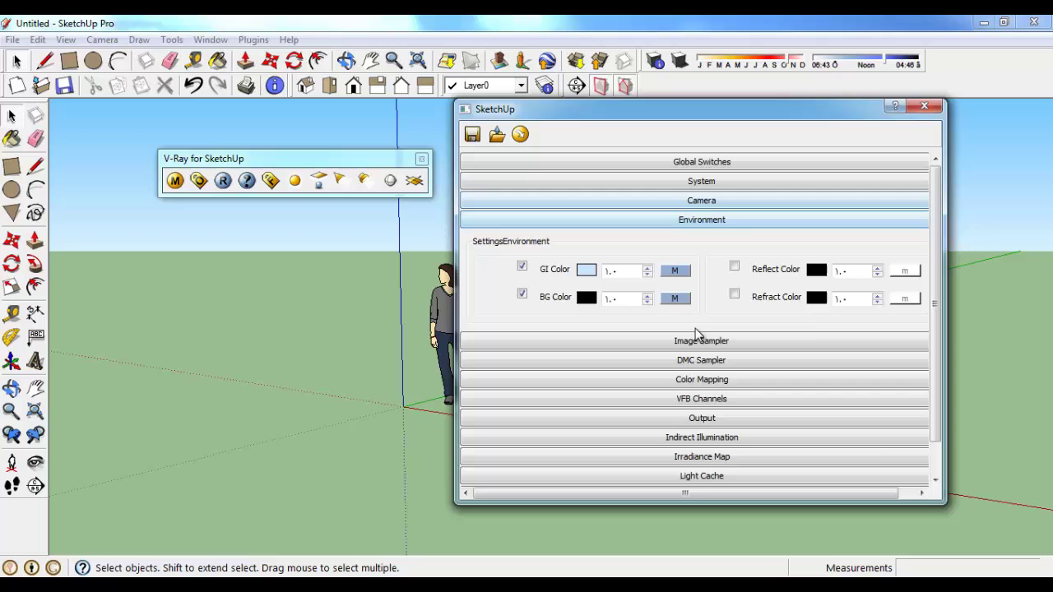
pyautogui.click(698, 219)
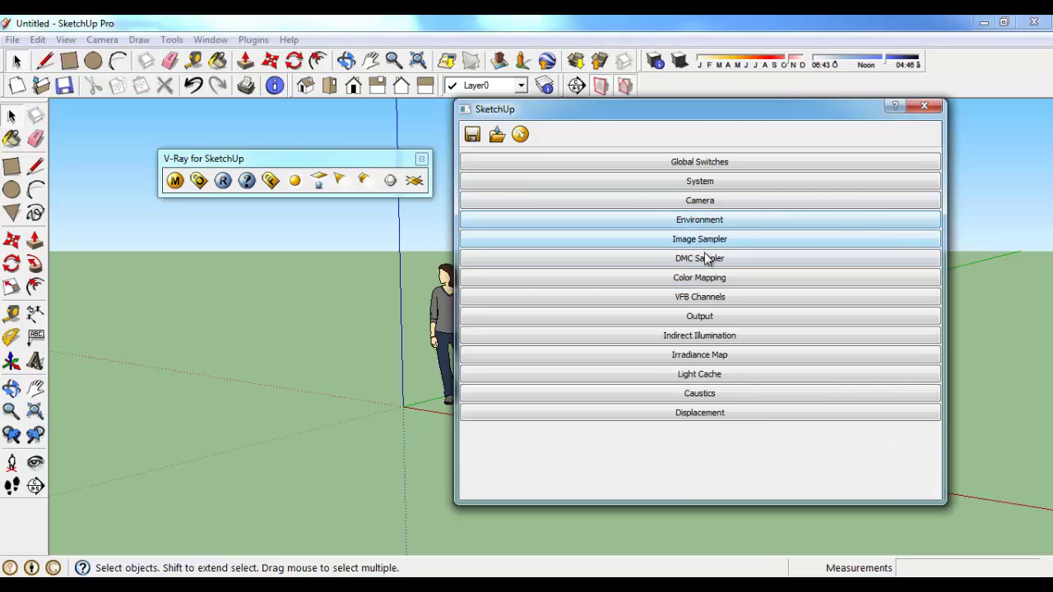
pyautogui.click(705, 260)
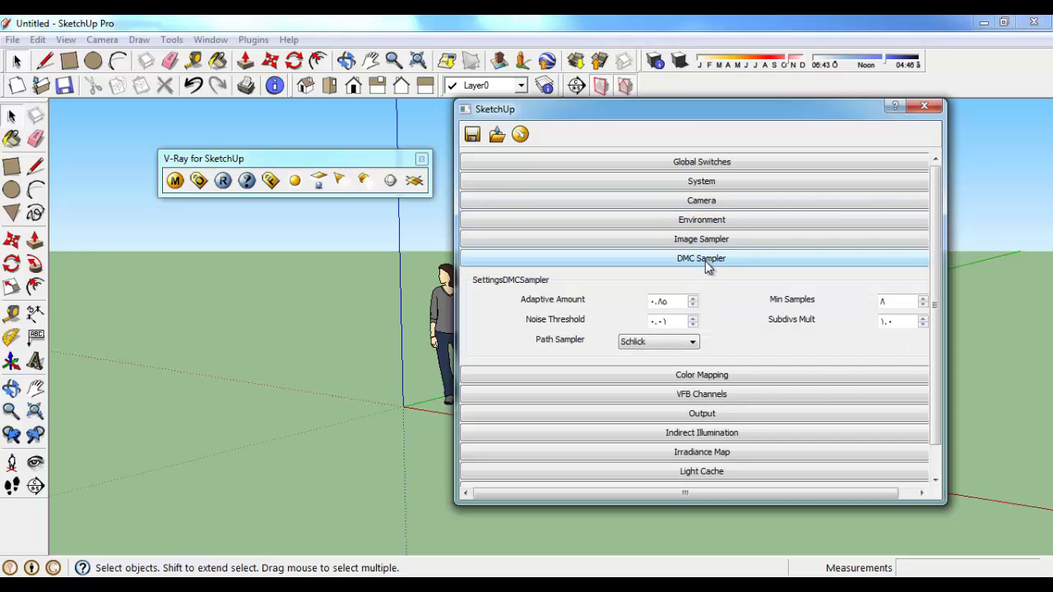
pyautogui.click(705, 260)
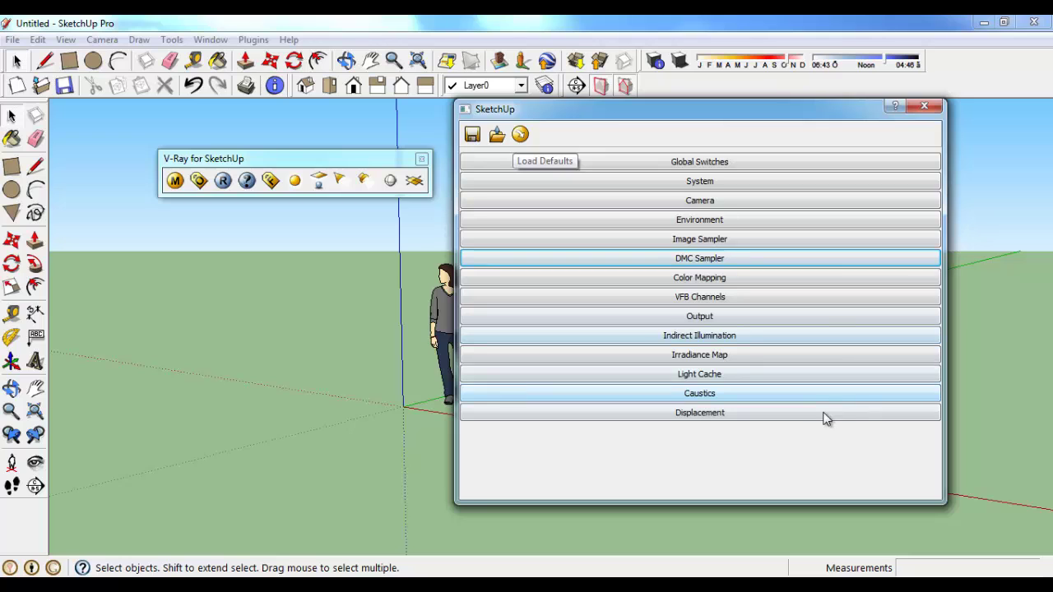
# - In Global Switches, set the materials' Max Depth to 1 and Max Transp Levels to 47
pyautogui.click(706, 163)
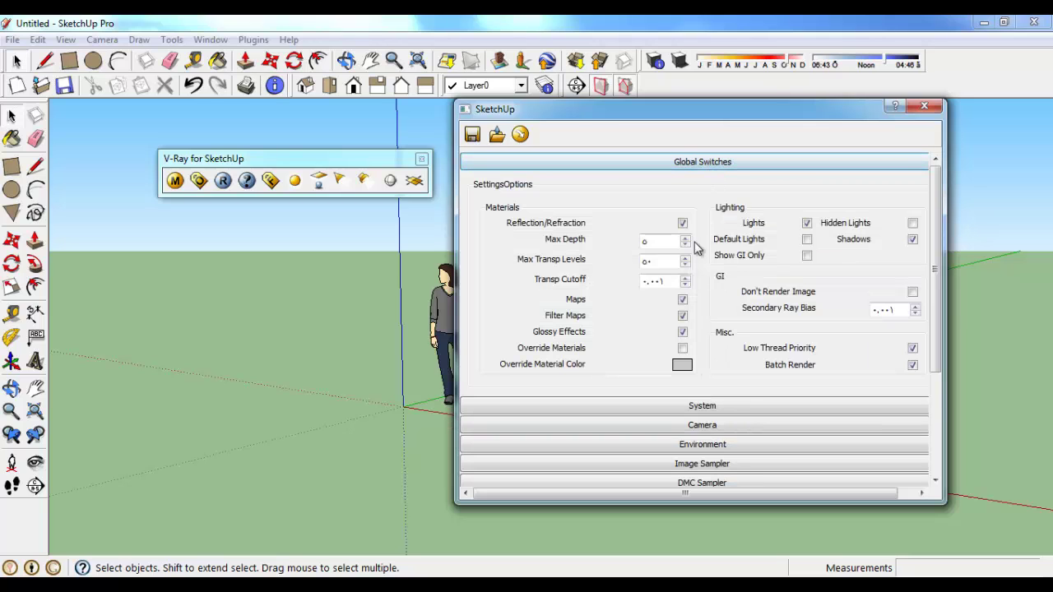
pyautogui.click(685, 245)
pyautogui.click(684, 245)
pyautogui.click(684, 245)
pyautogui.click(684, 245)
pyautogui.click(685, 265)
pyautogui.click(685, 265)
pyautogui.click(685, 265)
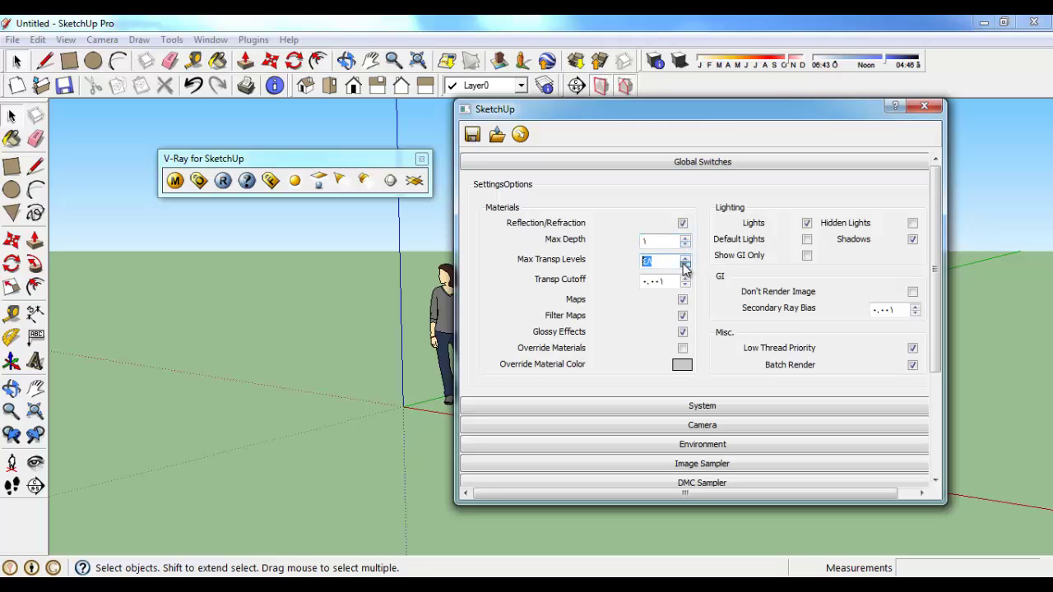
pyautogui.click(685, 285)
# - Set the physical camera's F Number to 5.0, and reset all V-Ray options by loading the defaults
pyautogui.click(712, 432)
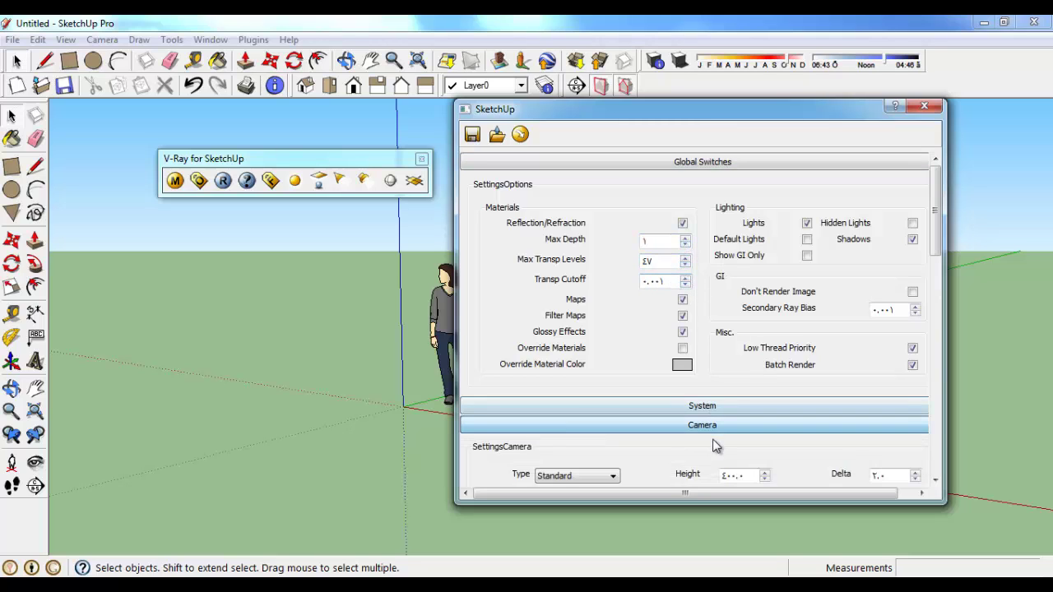
pyautogui.scroll(-1, 776, 285)
pyautogui.scroll(-5, 776, 285)
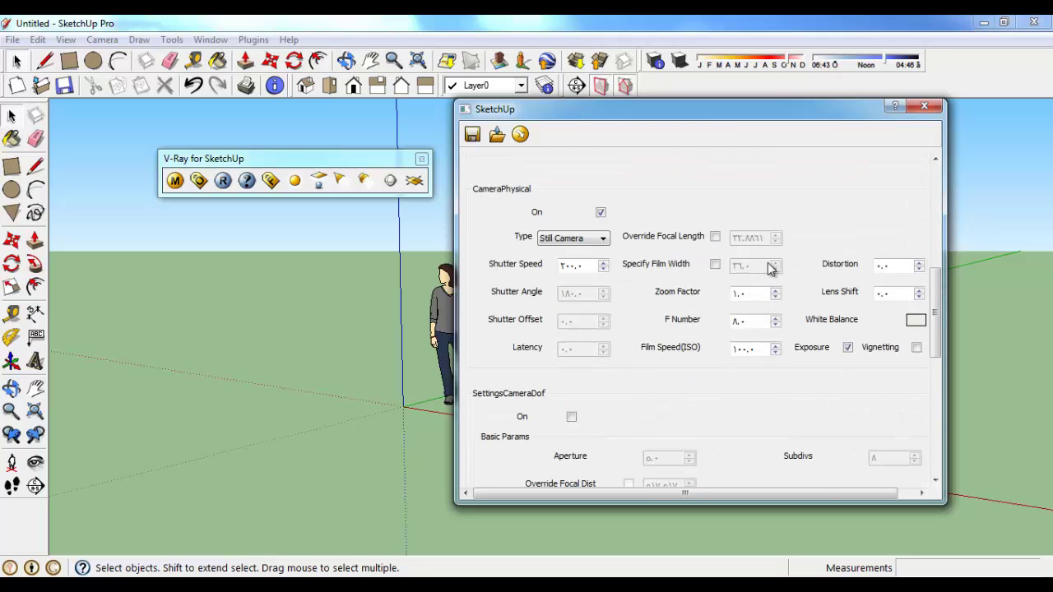
pyautogui.click(775, 324)
pyautogui.click(738, 294)
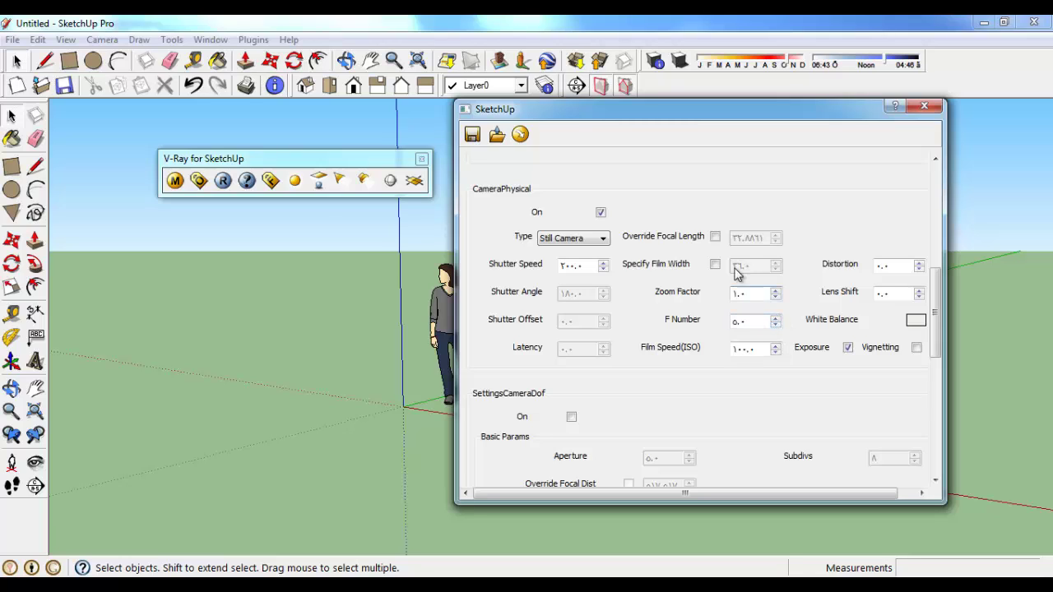
pyautogui.click(520, 135)
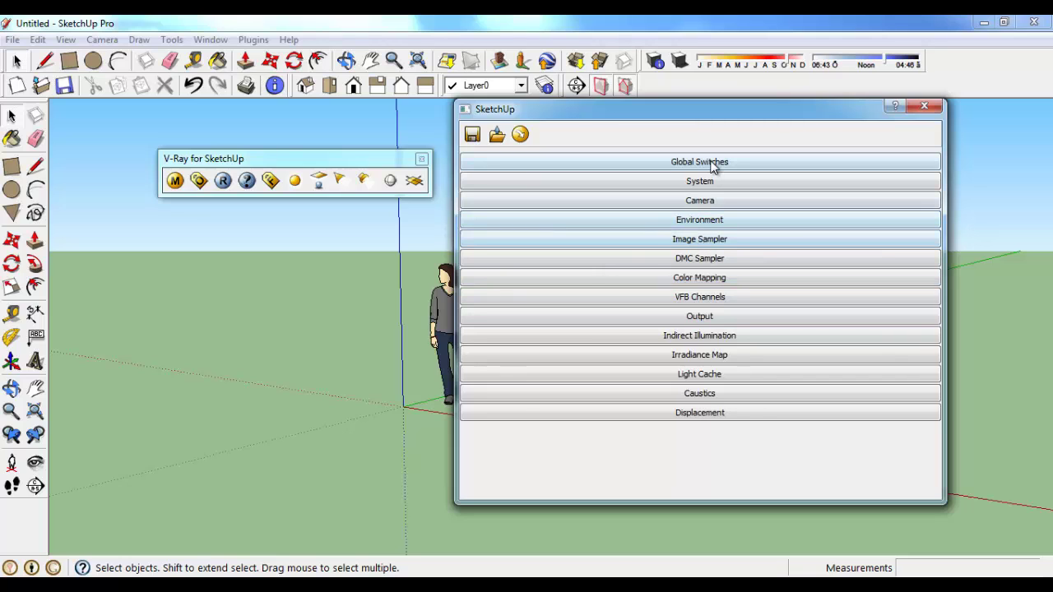
# - In the Output section, apply the 640x480 size preset and replace it with the 2048x1536 preset
pyautogui.click(714, 316)
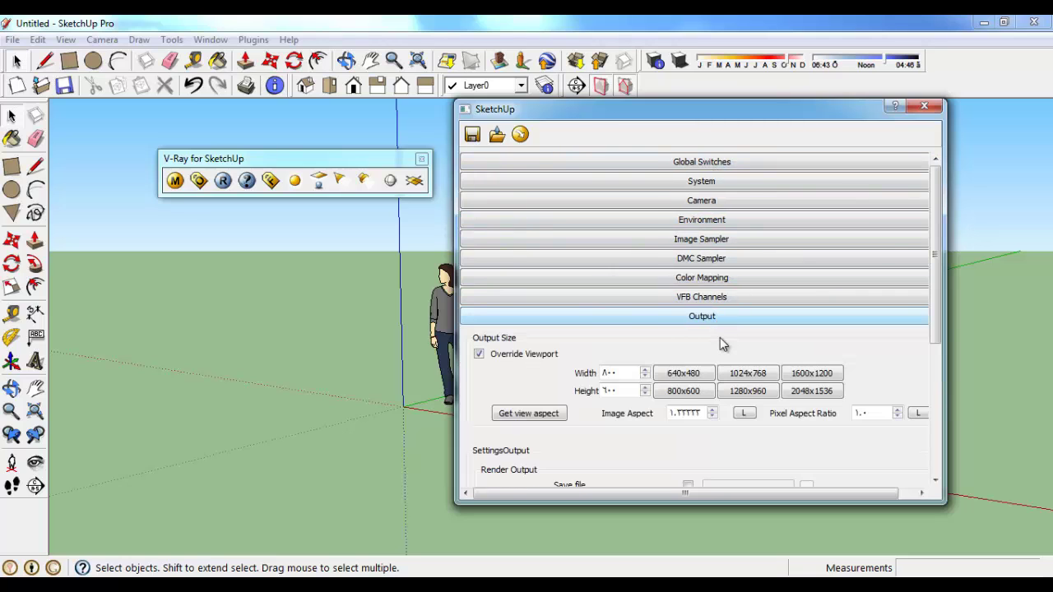
pyautogui.scroll(-2, 716, 334)
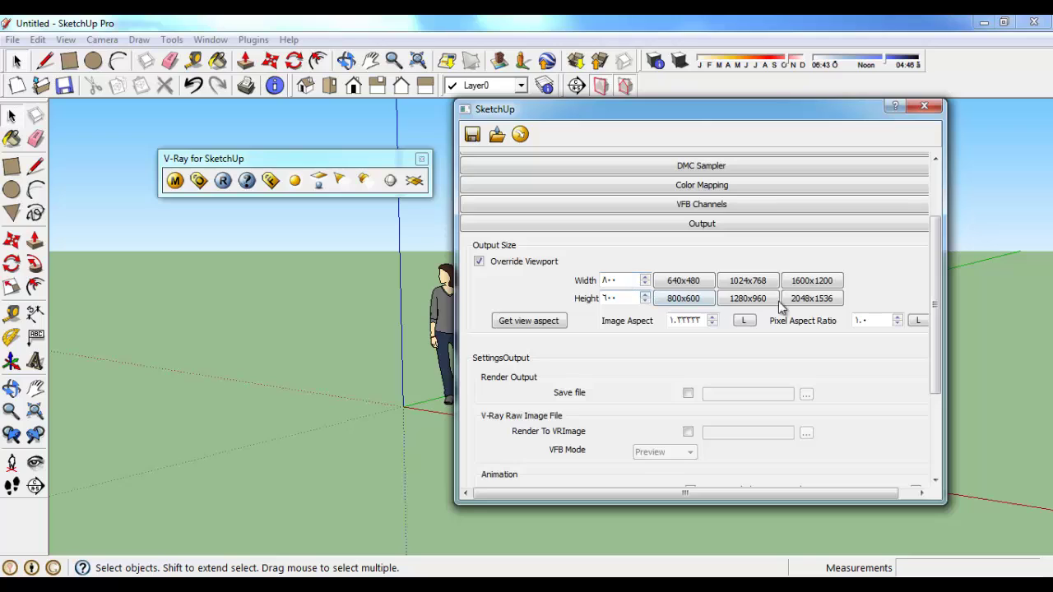
pyautogui.click(682, 281)
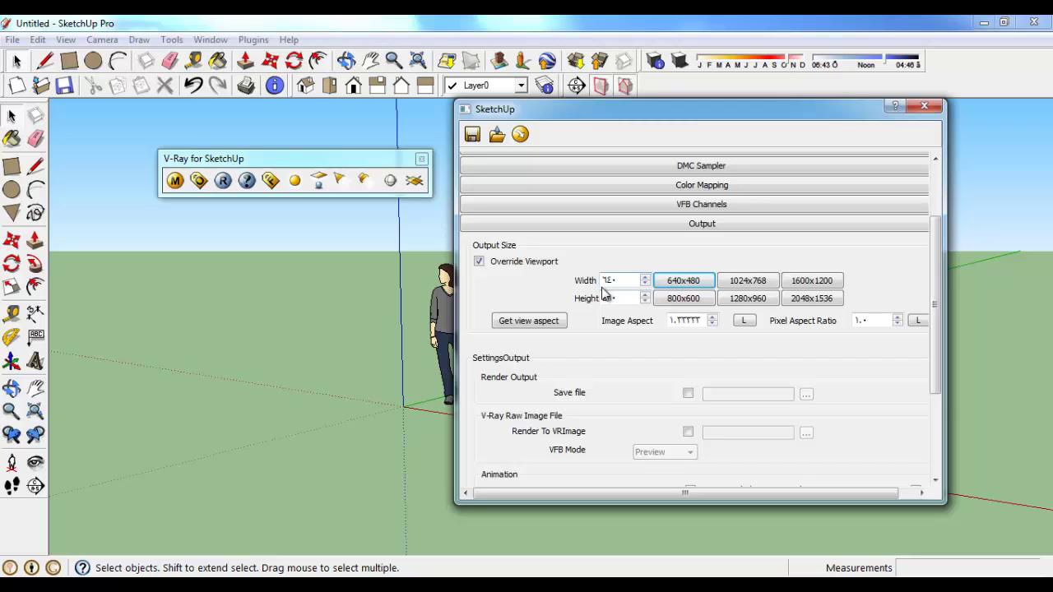
pyautogui.click(814, 301)
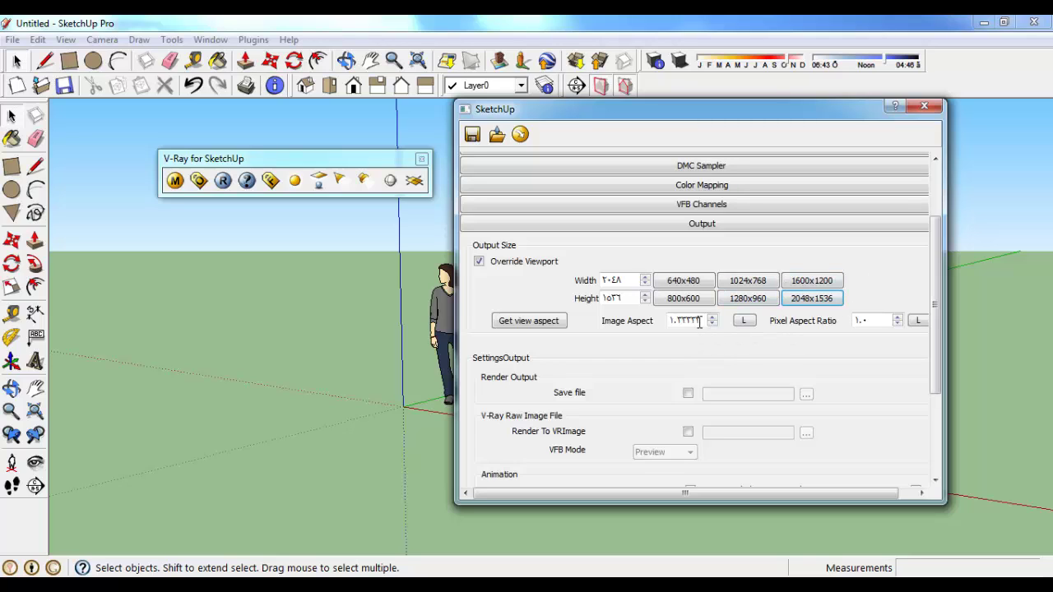
# - Set the render output width to 1000 and lock the image aspect ratio
pyautogui.moveTo(699, 322); pyautogui.dragTo(668, 331)
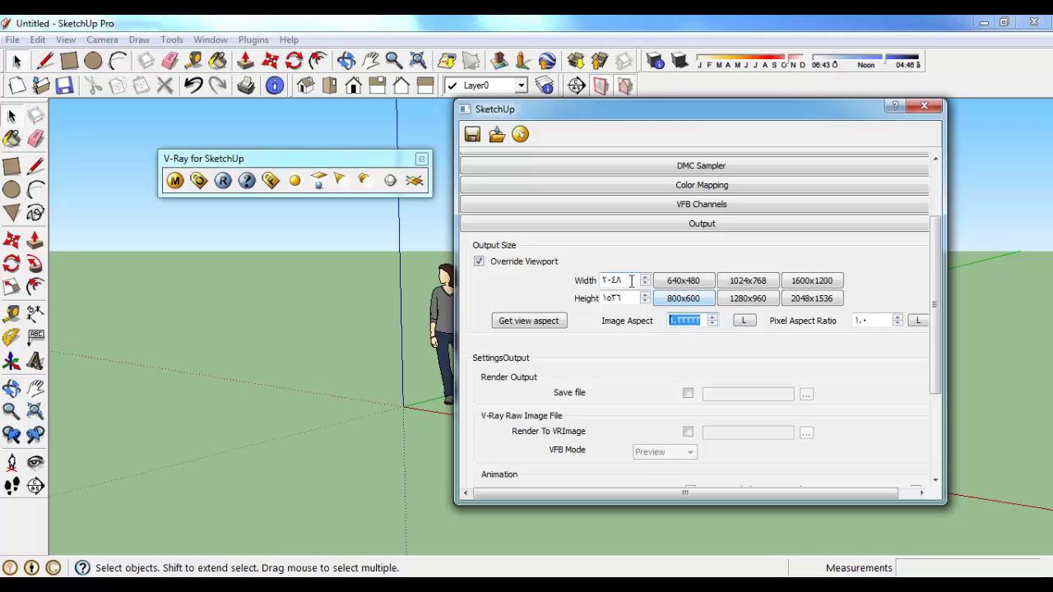
pyautogui.moveTo(631, 281); pyautogui.dragTo(546, 298)
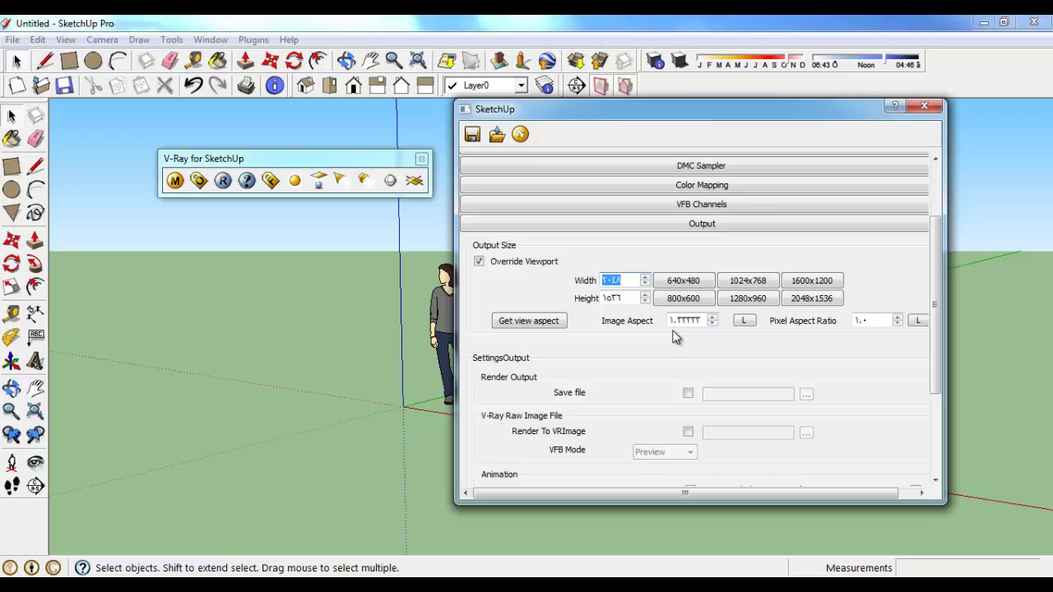
pyautogui.write('1000')
pyautogui.doubleClick(632, 297)
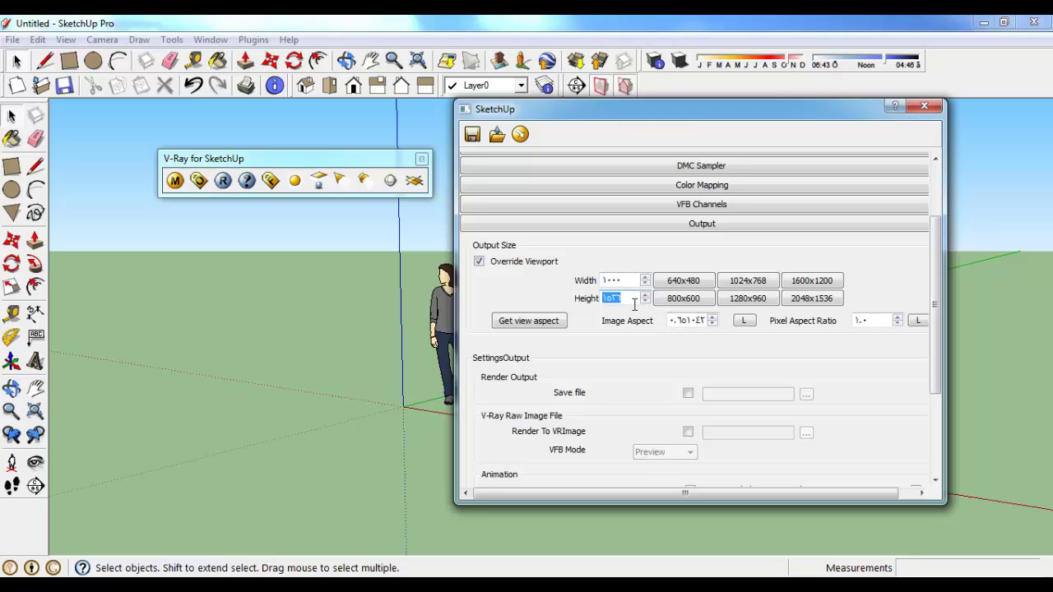
pyautogui.moveTo(635, 302); pyautogui.dragTo(564, 302)
pyautogui.moveTo(692, 319); pyautogui.dragTo(678, 319)
pyautogui.click(743, 320)
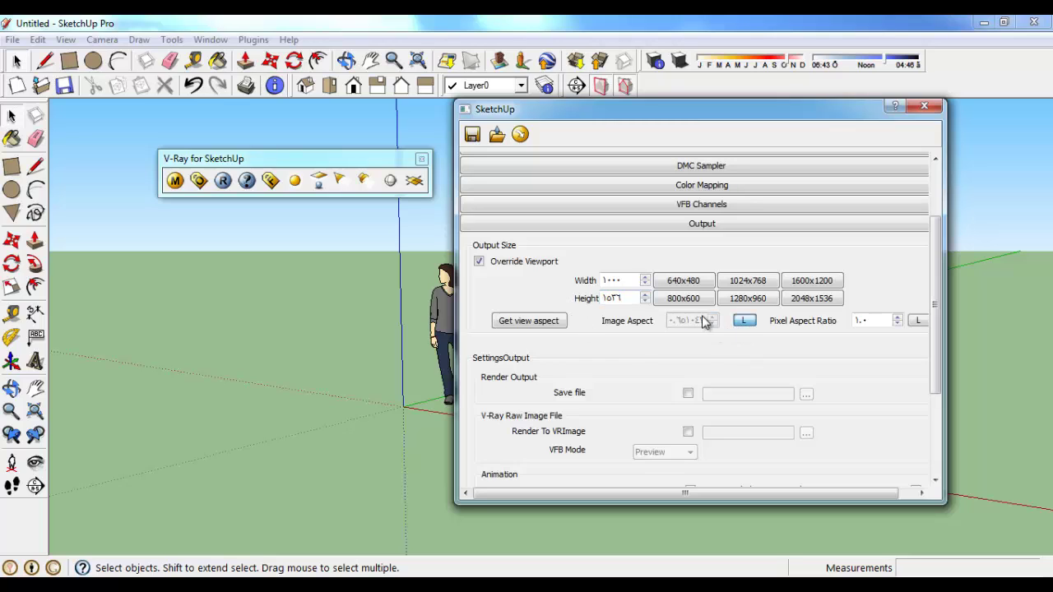
# - Set the output width to 500 with the aspect ratio locked, and unlock the image aspect again
pyautogui.moveTo(629, 282); pyautogui.dragTo(481, 309)
pyautogui.write('500')
pyautogui.doubleClick(634, 280)
pyautogui.doubleClick(628, 298)
pyautogui.click(743, 321)
# - Review the remaining Output settings and the Light Cache section, collapse both, and close the V-Ray options
pyautogui.scroll(-3, 701, 364)
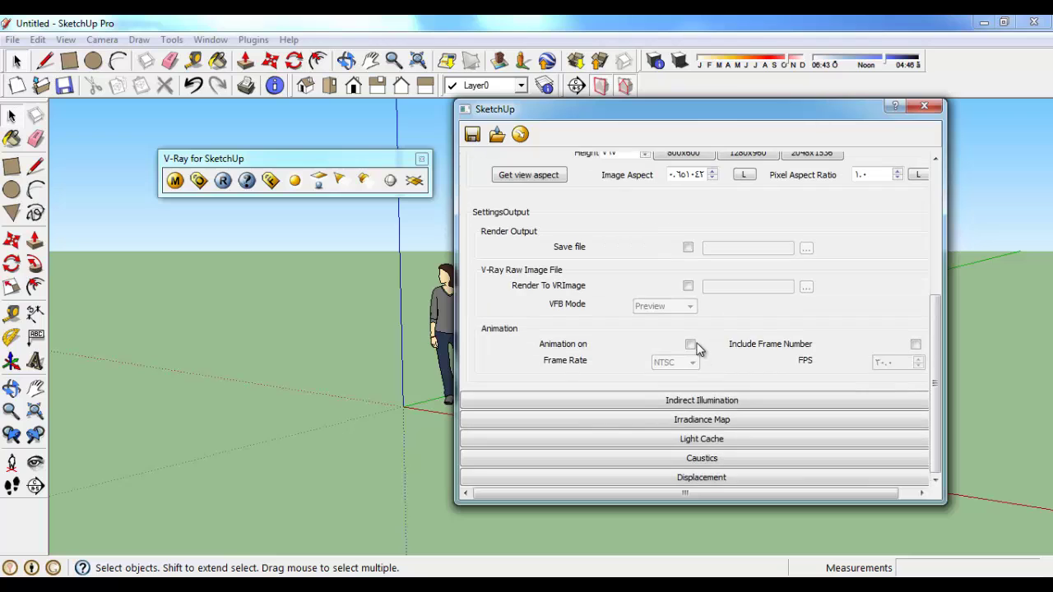
pyautogui.scroll(6, 695, 346)
pyautogui.click(678, 316)
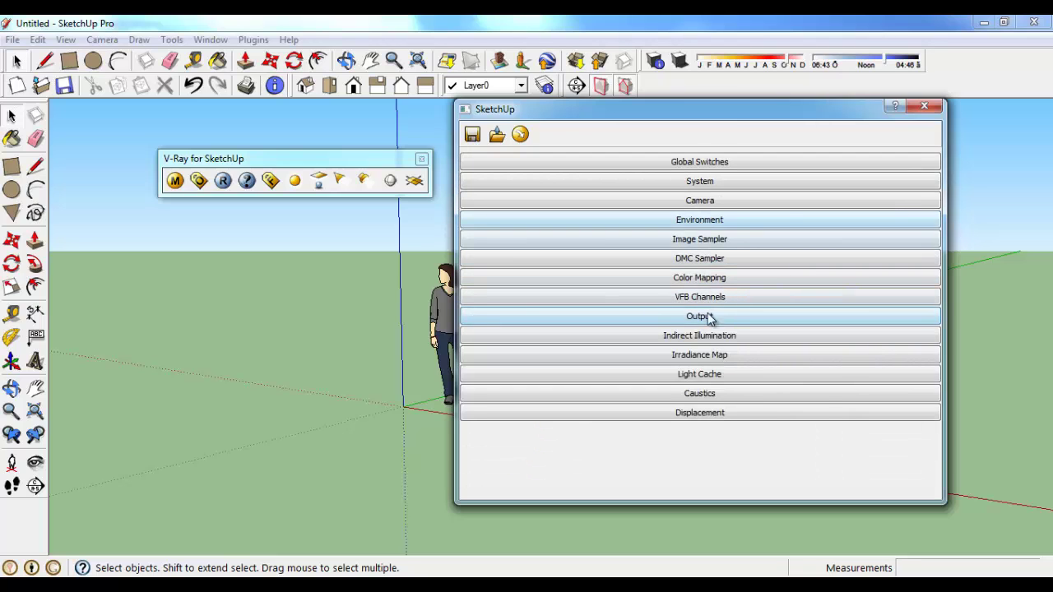
pyautogui.click(709, 375)
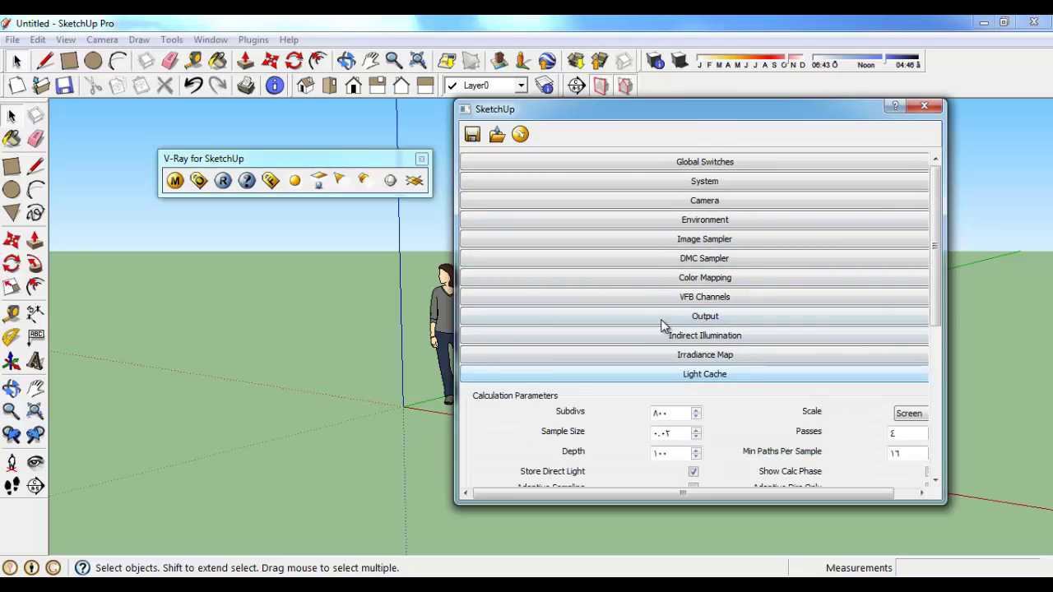
pyautogui.scroll(-2, 662, 325)
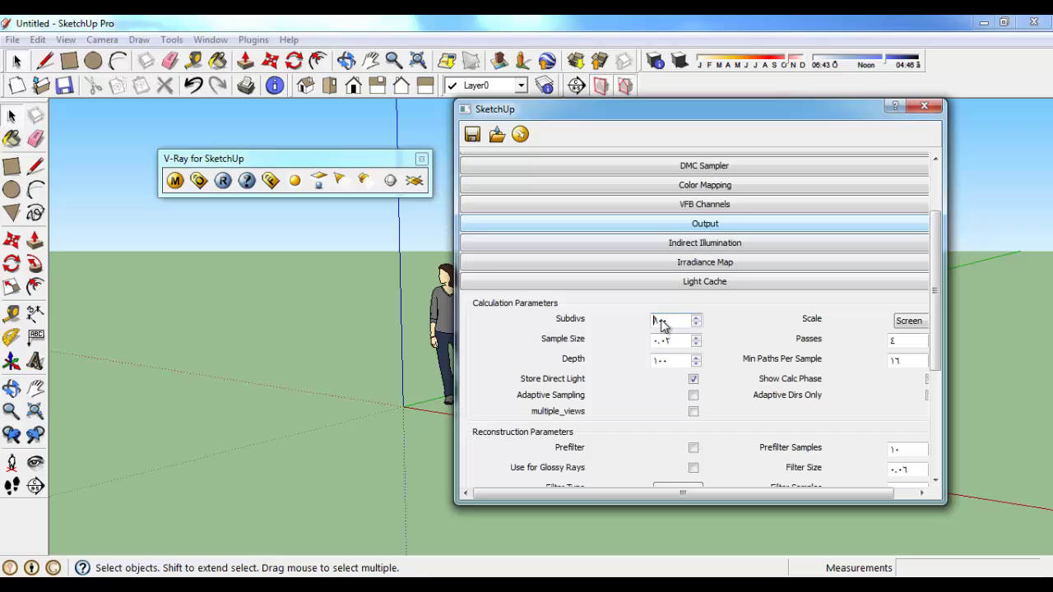
pyautogui.click(717, 282)
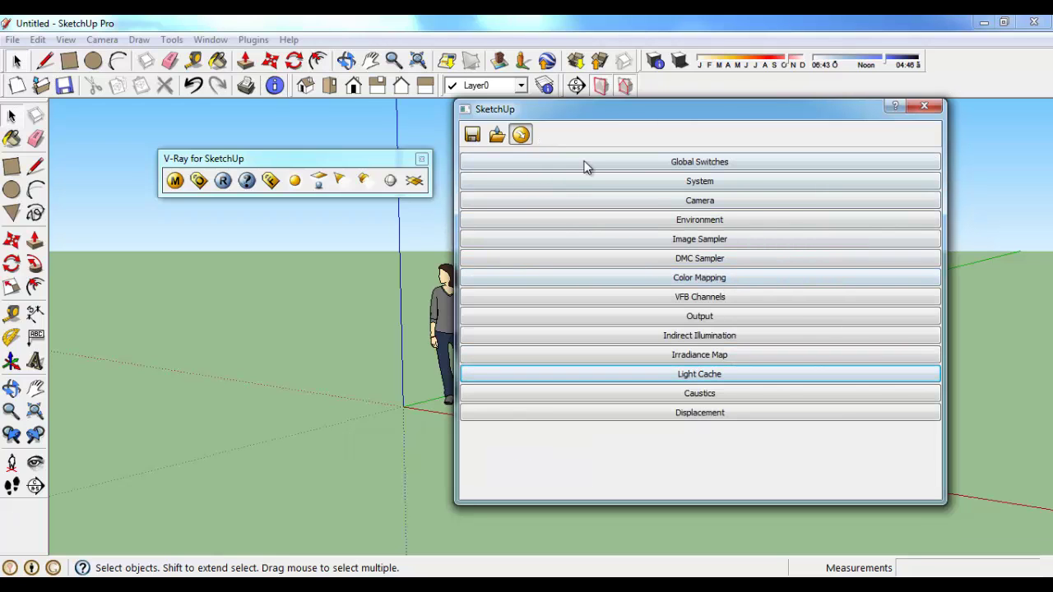
pyautogui.click(920, 107)
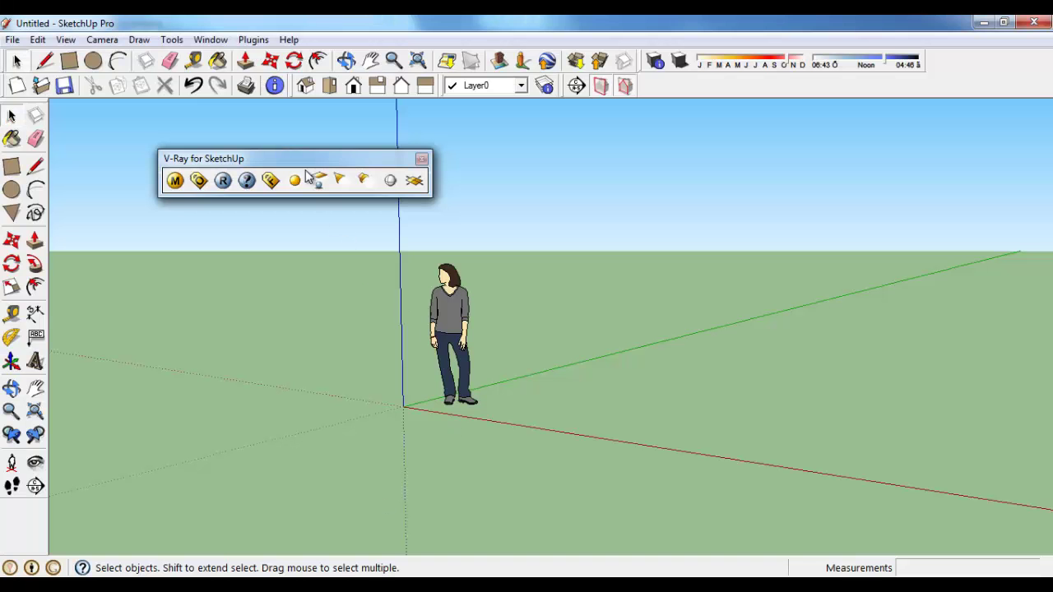
# - Render the current scene of the standing figure with V-Ray and close the frame buffer
pyautogui.moveTo(305, 165)
pyautogui.mouseDown()
pyautogui.moveTo(348, 164)
pyautogui.moveTo(287, 155)
pyautogui.mouseUp()
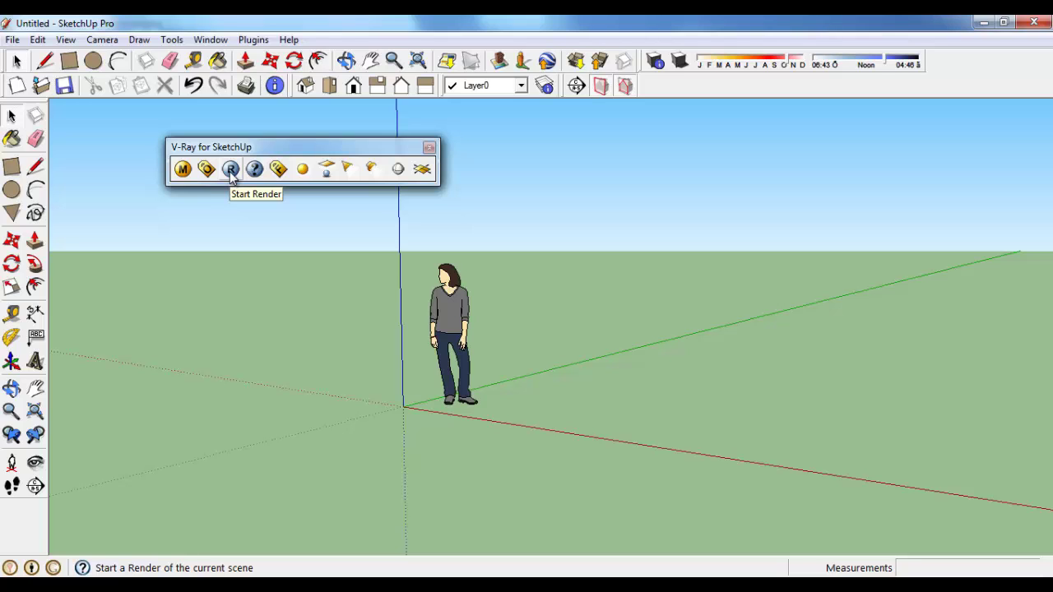
pyautogui.moveTo(557, 337); pyautogui.dragTo(482, 330, button='middle')
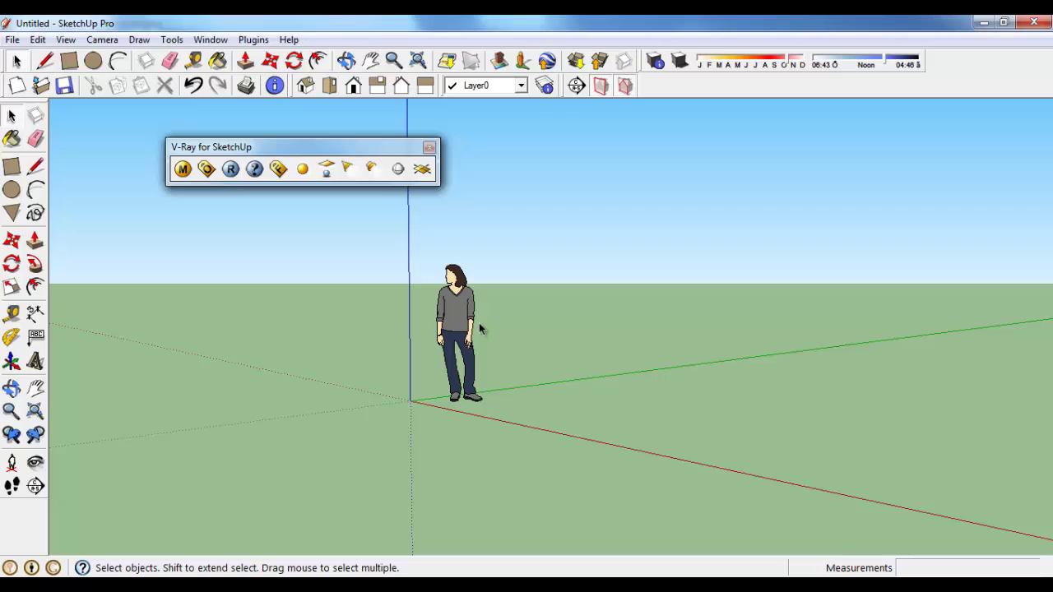
pyautogui.moveTo(462, 290); pyautogui.dragTo(443, 324, button='middle')
pyautogui.click(231, 169)
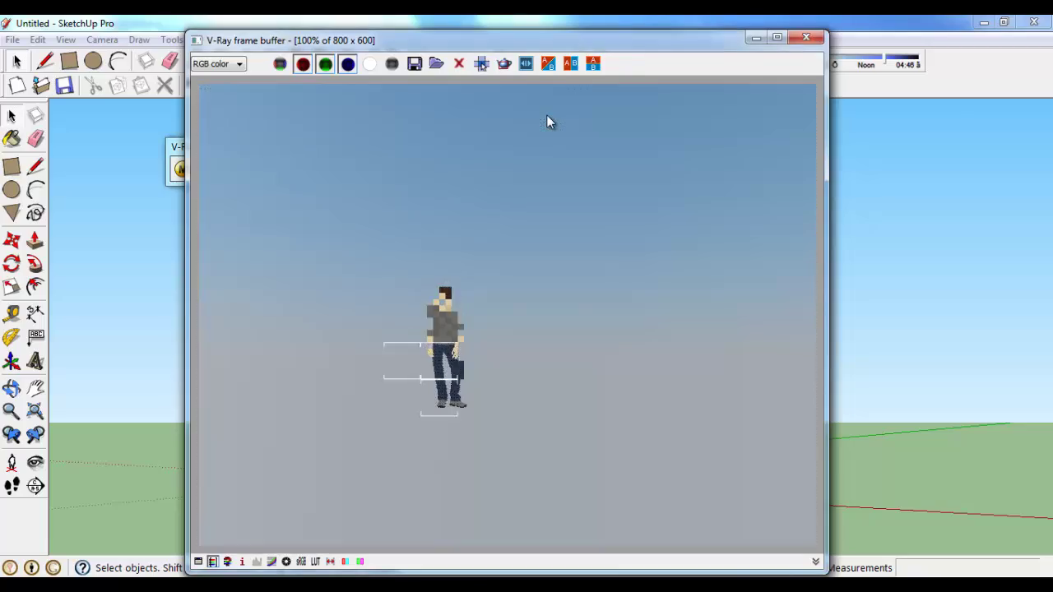
pyautogui.click(804, 37)
# - Reopen the V-Ray frame buffer to view the last rendered image, and close it again
pyautogui.moveTo(534, 296); pyautogui.dragTo(335, 215, button='middle')
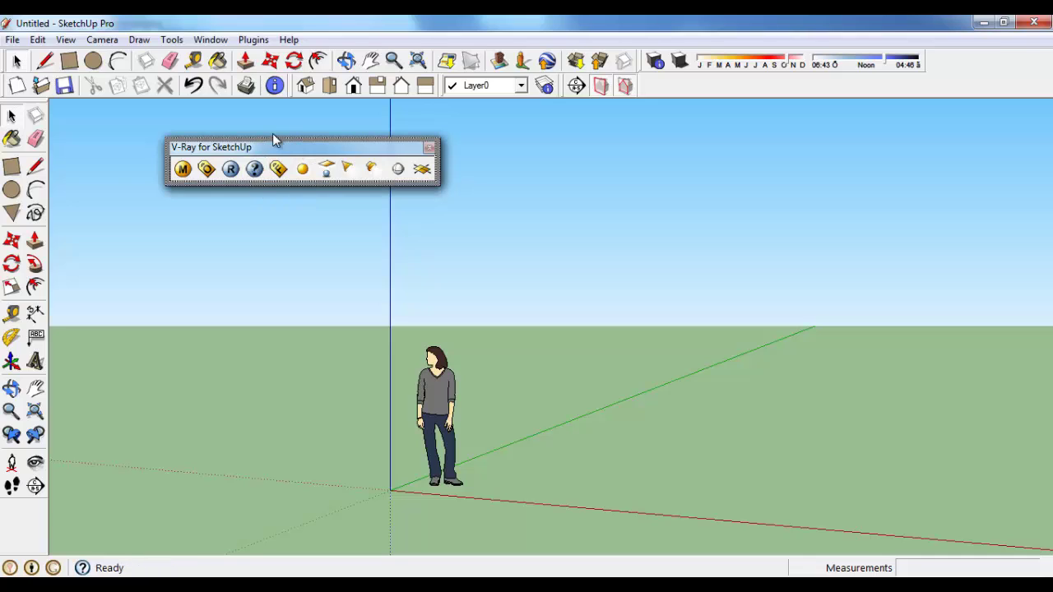
pyautogui.moveTo(302, 150); pyautogui.dragTo(272, 134)
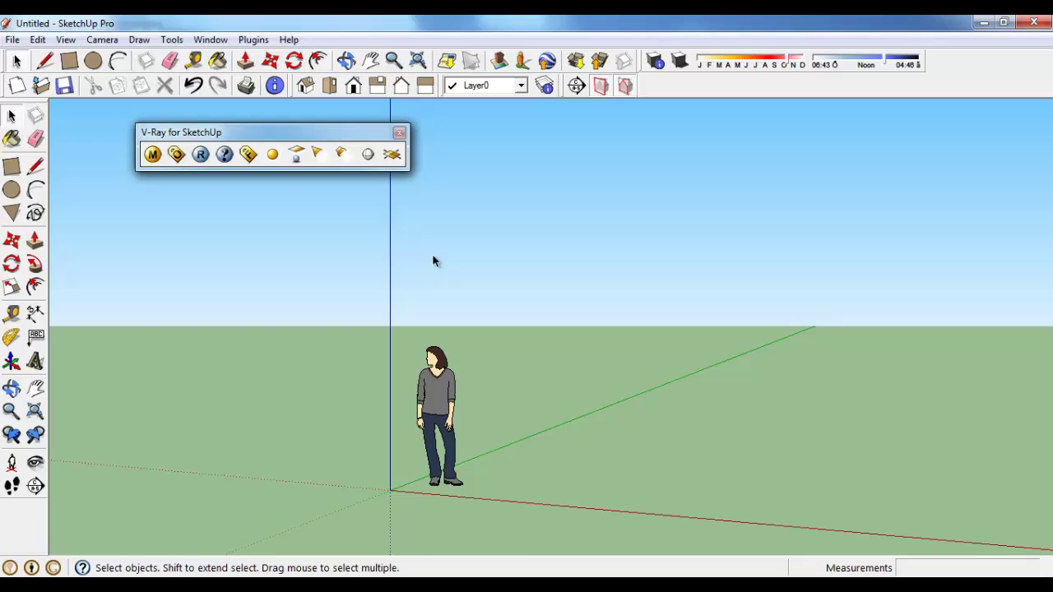
pyautogui.click(248, 155)
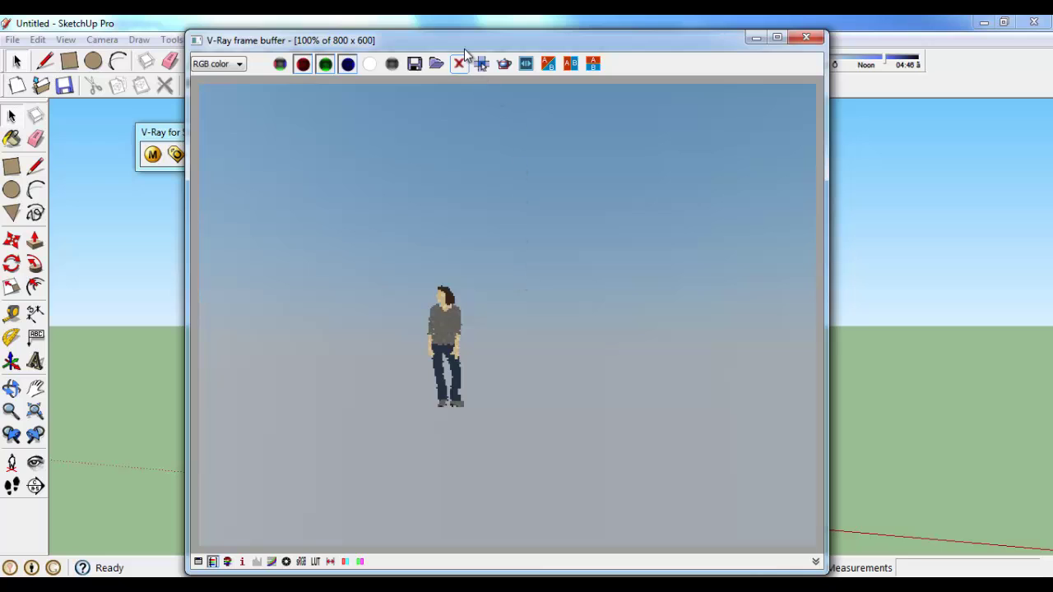
pyautogui.moveTo(447, 38); pyautogui.dragTo(510, 42)
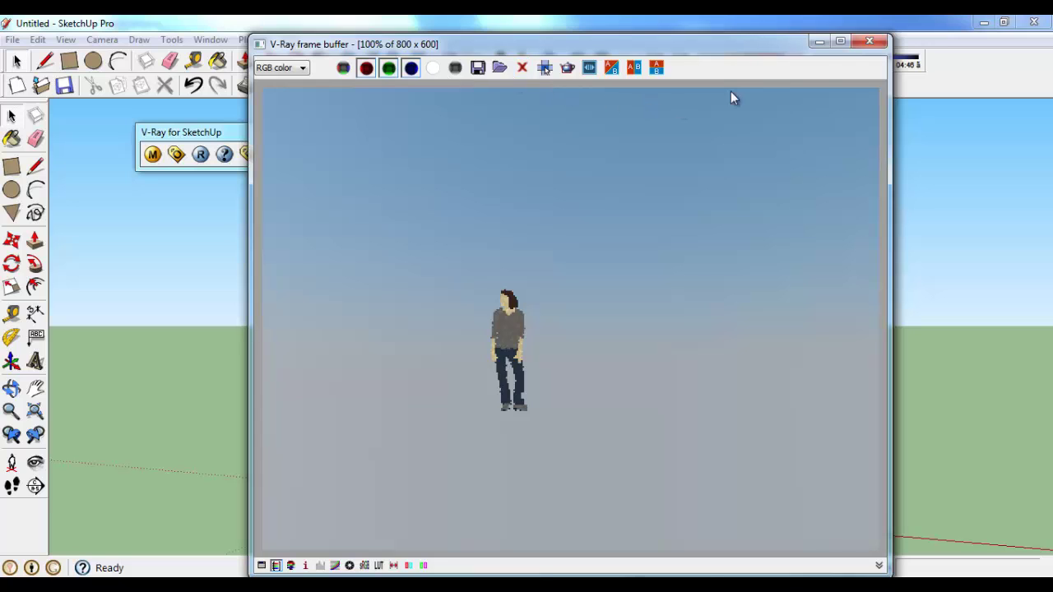
pyautogui.click(870, 41)
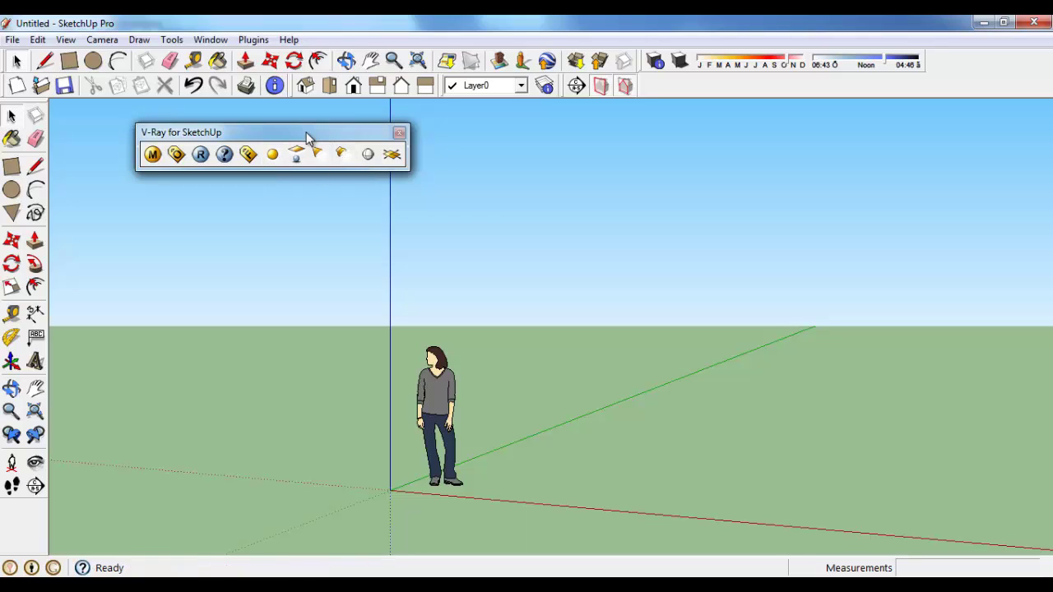
pyautogui.moveTo(305, 136); pyautogui.dragTo(288, 129)
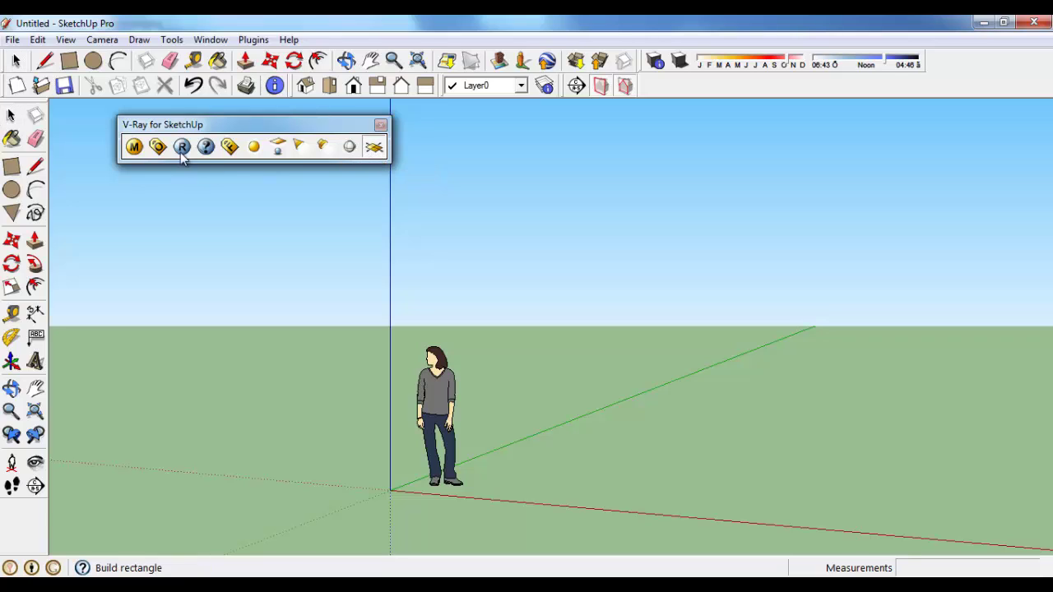
pyautogui.moveTo(222, 132); pyautogui.dragTo(215, 127)
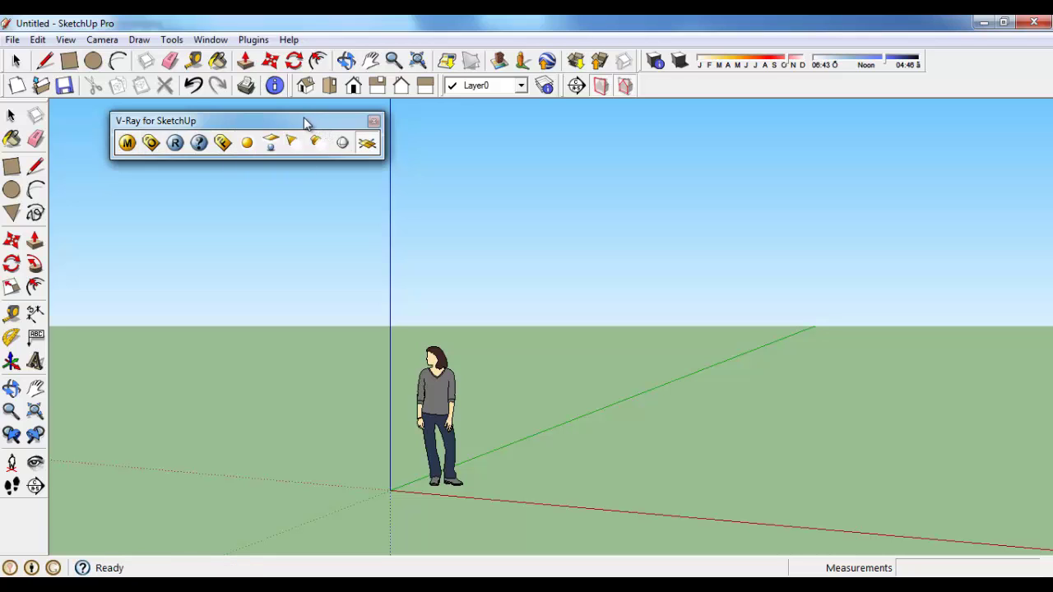
pyautogui.moveTo(304, 121); pyautogui.dragTo(263, 124)
pyautogui.moveTo(380, 261); pyautogui.dragTo(498, 365, button='middle')
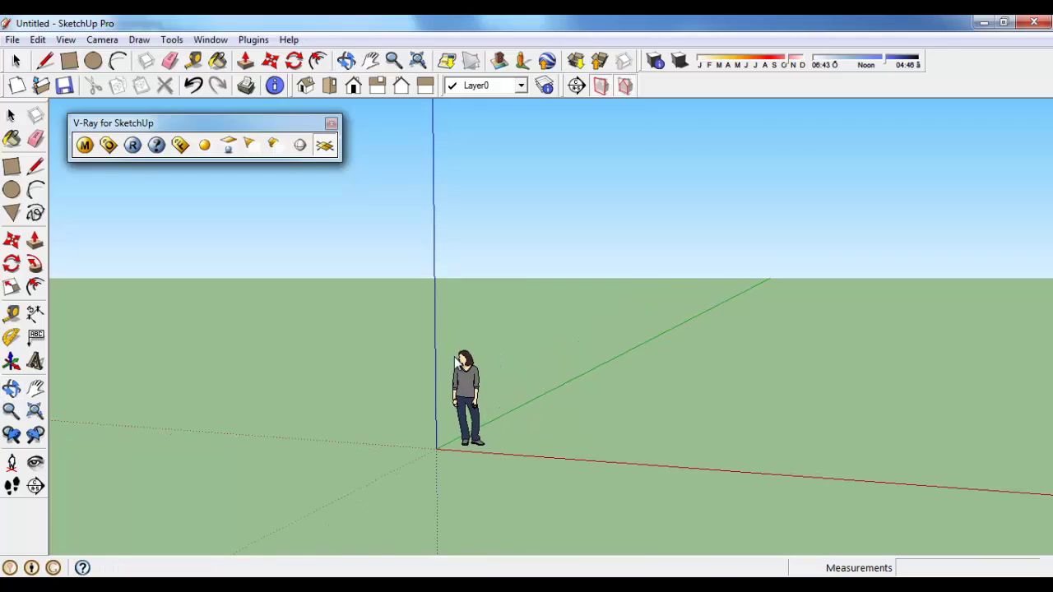
pyautogui.scroll(4, 455, 360)
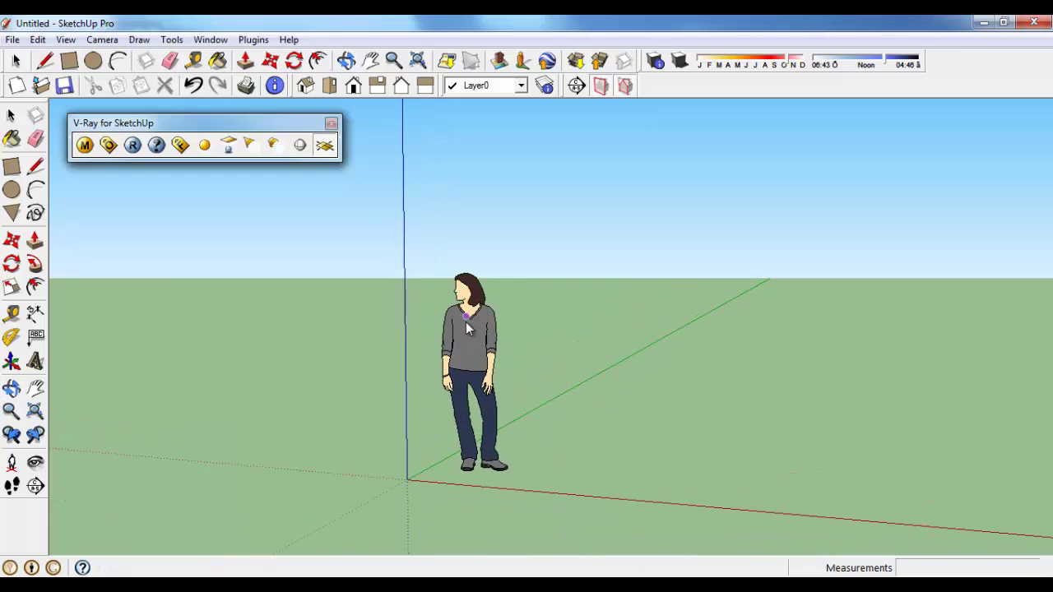
pyautogui.moveTo(239, 132); pyautogui.dragTo(258, 129)
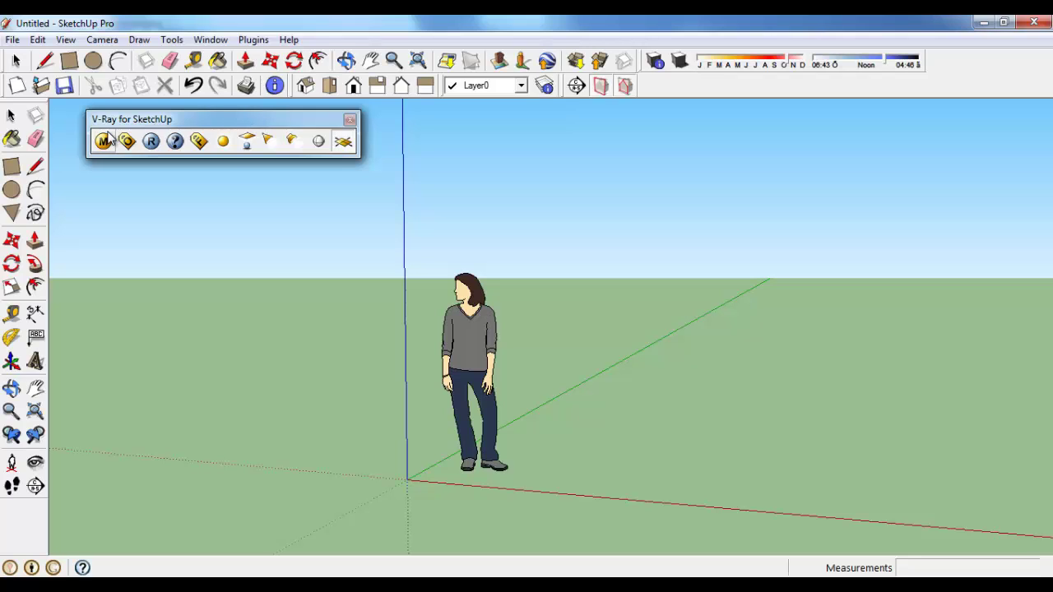